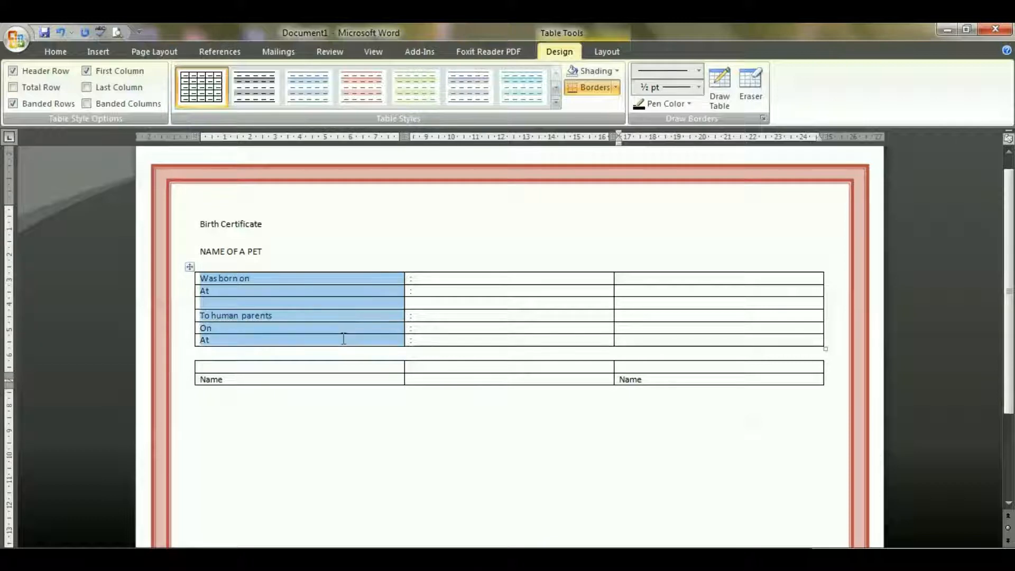
# Step: Right-align the details table's label column and resize its columns to about 3.7 cm, 0.5 cm and 11.5 cm
pyautogui.click(72, 50)
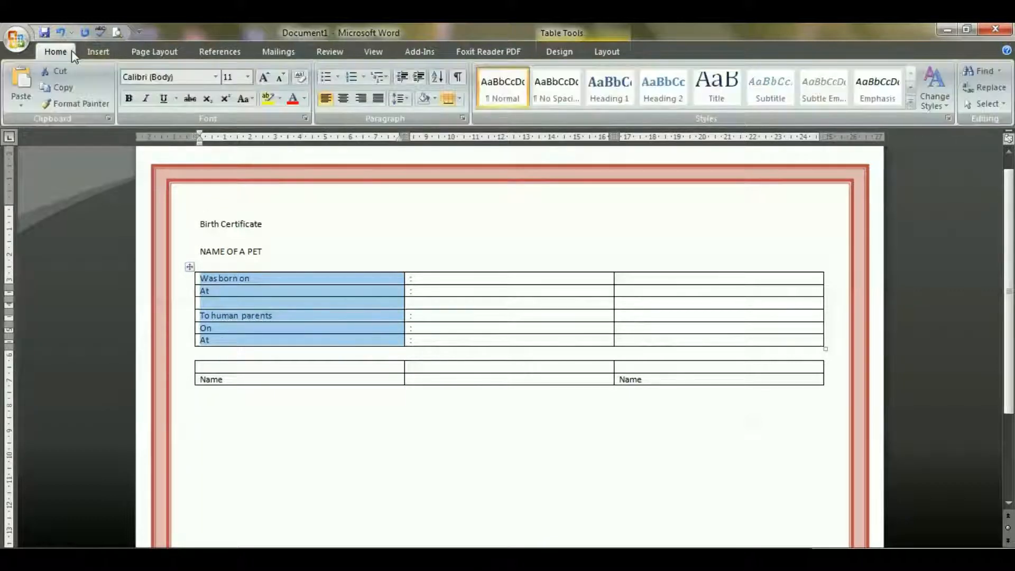
pyautogui.click(361, 98)
pyautogui.click(387, 278)
pyautogui.moveTo(403, 137)
pyautogui.mouseDown()
pyautogui.moveTo(249, 135)
pyautogui.moveTo(288, 136)
pyautogui.mouseUp()
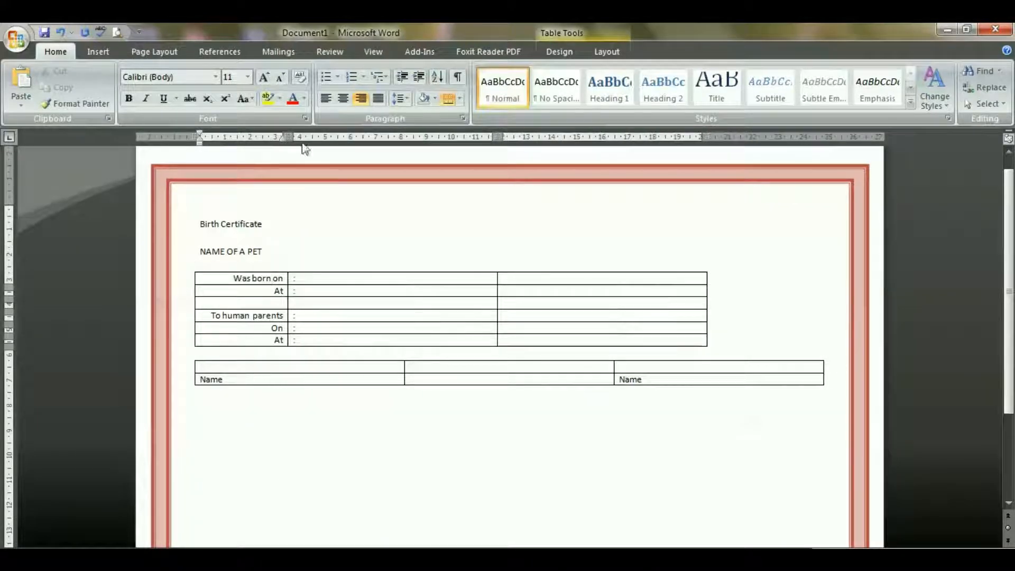
pyautogui.moveTo(491, 139); pyautogui.dragTo(300, 136)
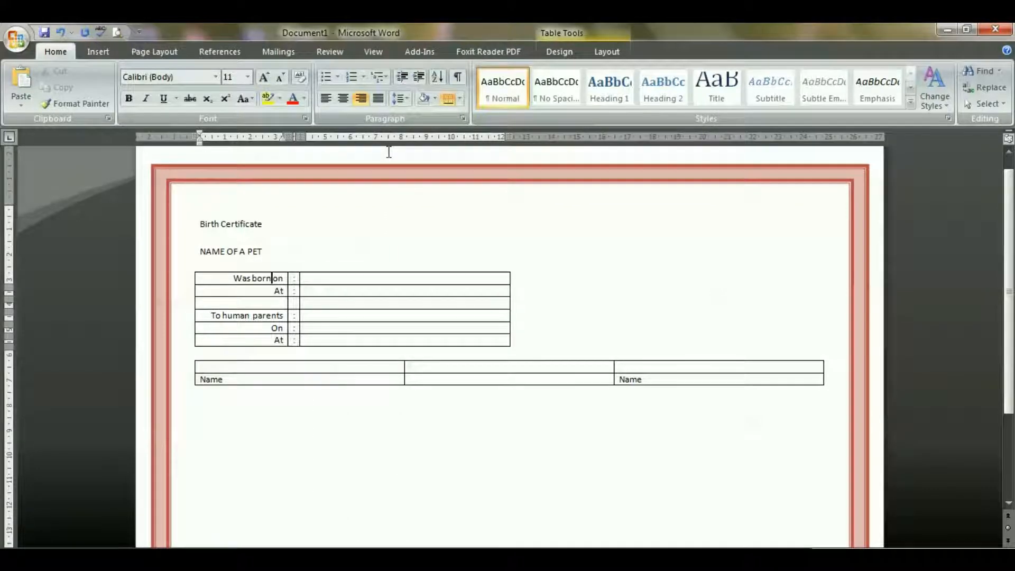
pyautogui.moveTo(511, 137); pyautogui.dragTo(589, 137)
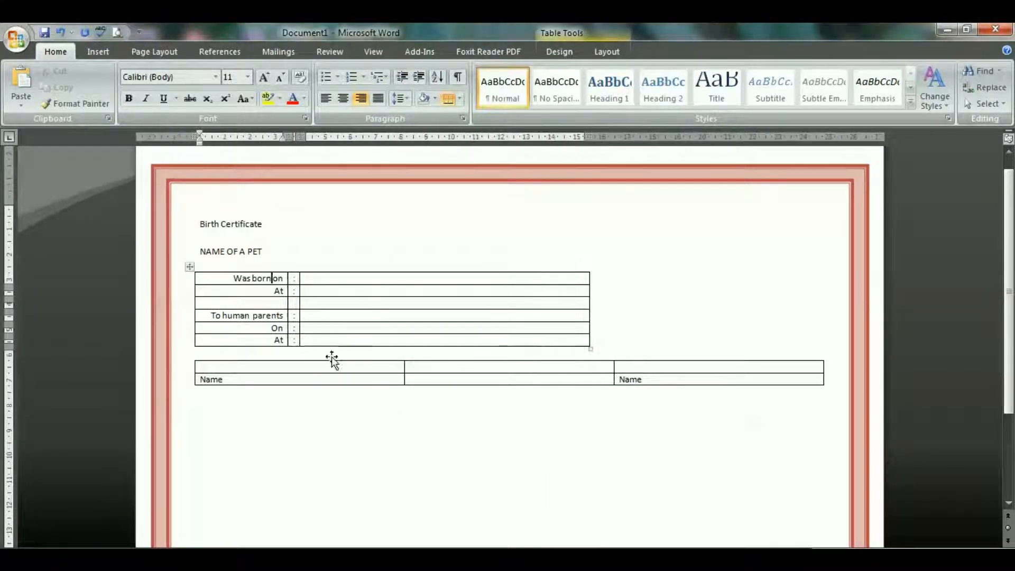
# Step: Resize the signature table's columns to about 3.7 cm, 4.5 cm and 4.5 cm, and add a blank line above the table
pyautogui.click(327, 365)
pyautogui.moveTo(401, 136); pyautogui.dragTo(288, 136)
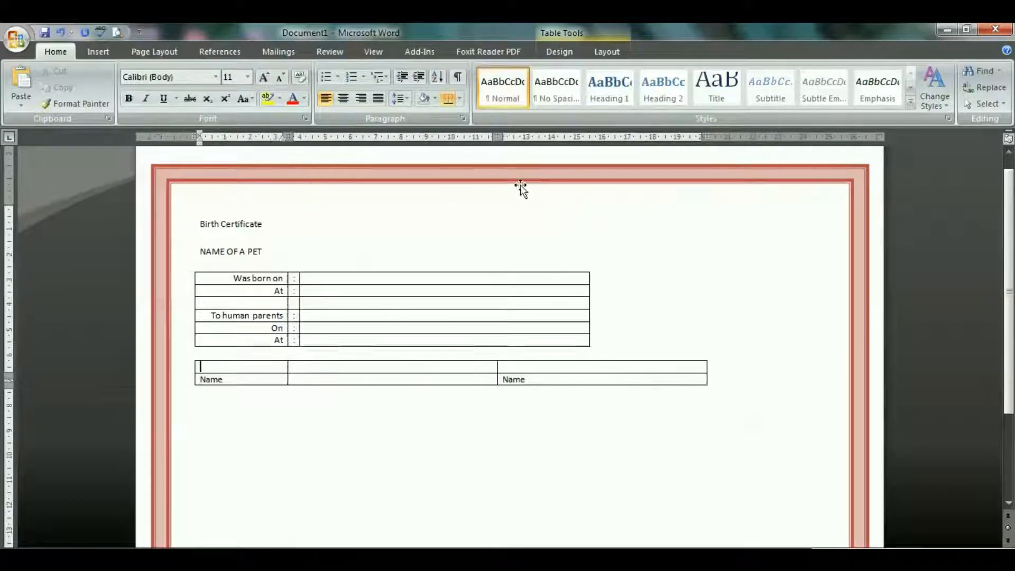
pyautogui.moveTo(497, 137); pyautogui.dragTo(420, 136)
pyautogui.moveTo(624, 137); pyautogui.dragTo(533, 136)
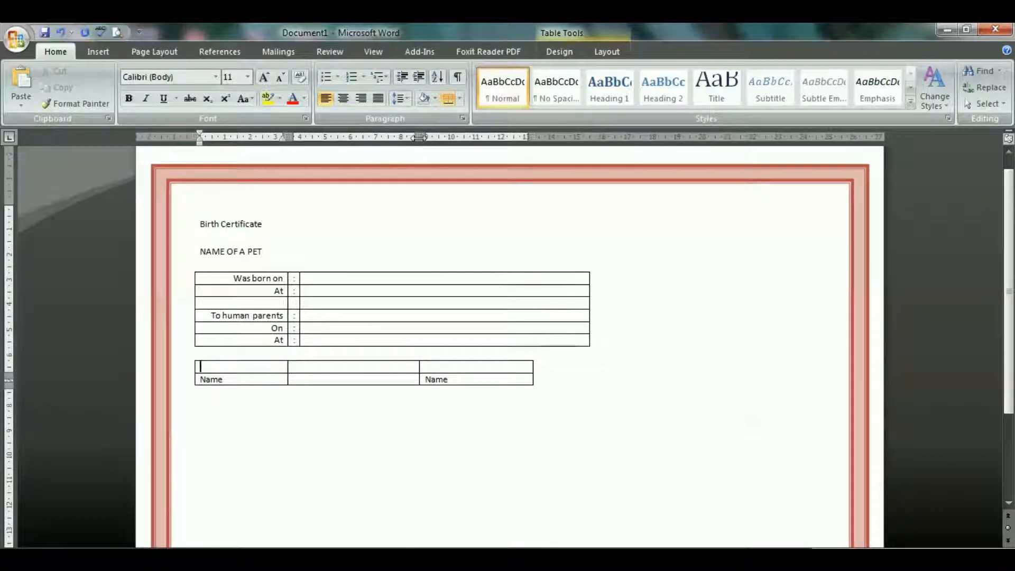
pyautogui.moveTo(419, 137); pyautogui.dragTo(401, 137)
pyautogui.press('Up')
pyautogui.press('Return')
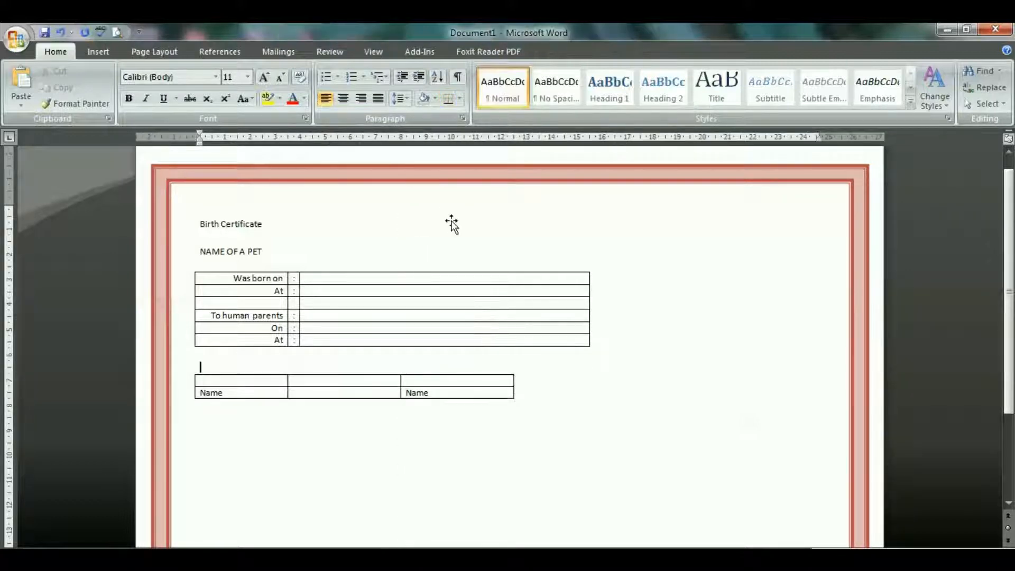
# Step: Format all the certificate text, including both tables, in Maiandra GD at size 16
pyautogui.moveTo(198, 232); pyautogui.dragTo(518, 394)
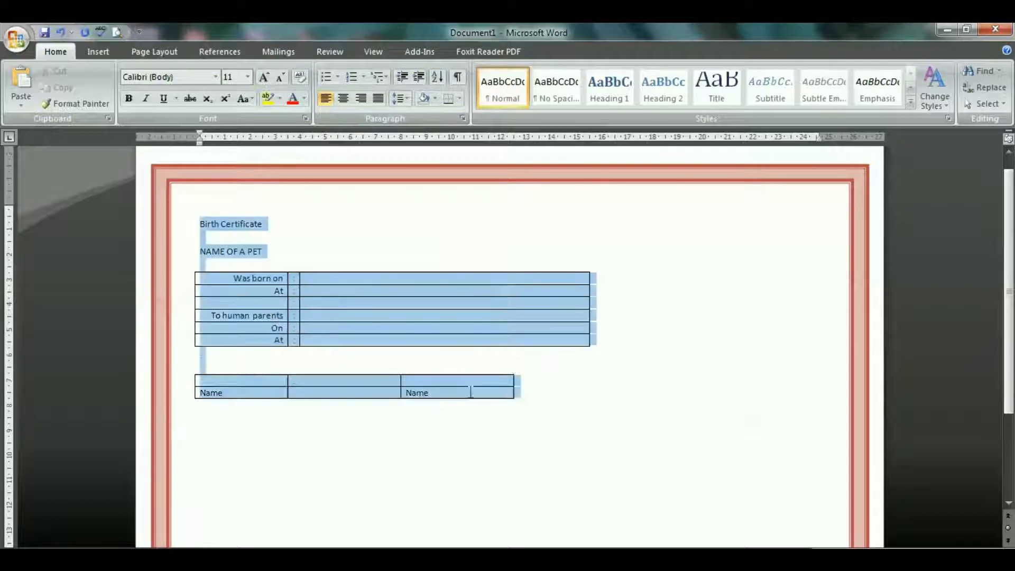
pyautogui.click(216, 78)
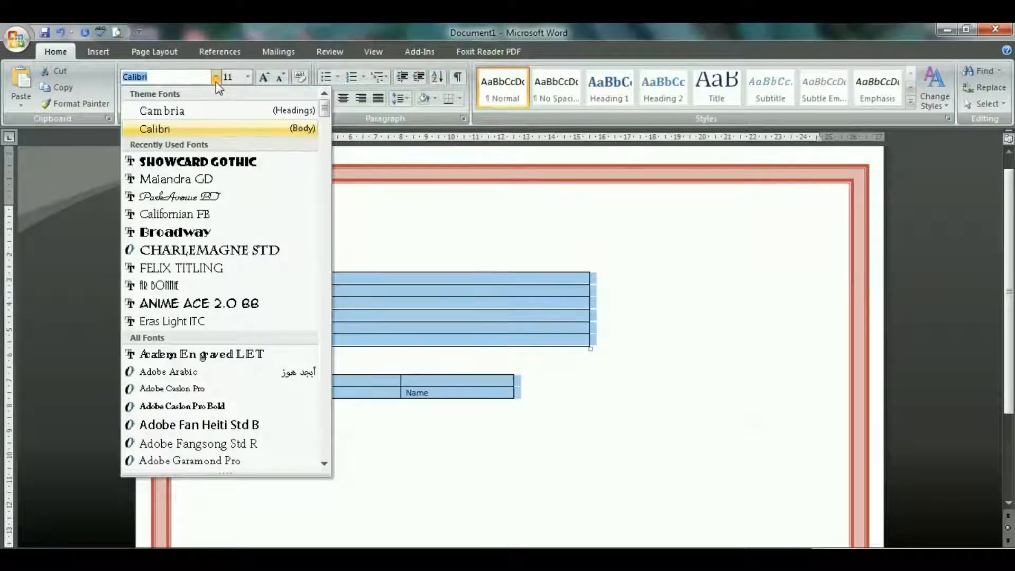
pyautogui.click(217, 180)
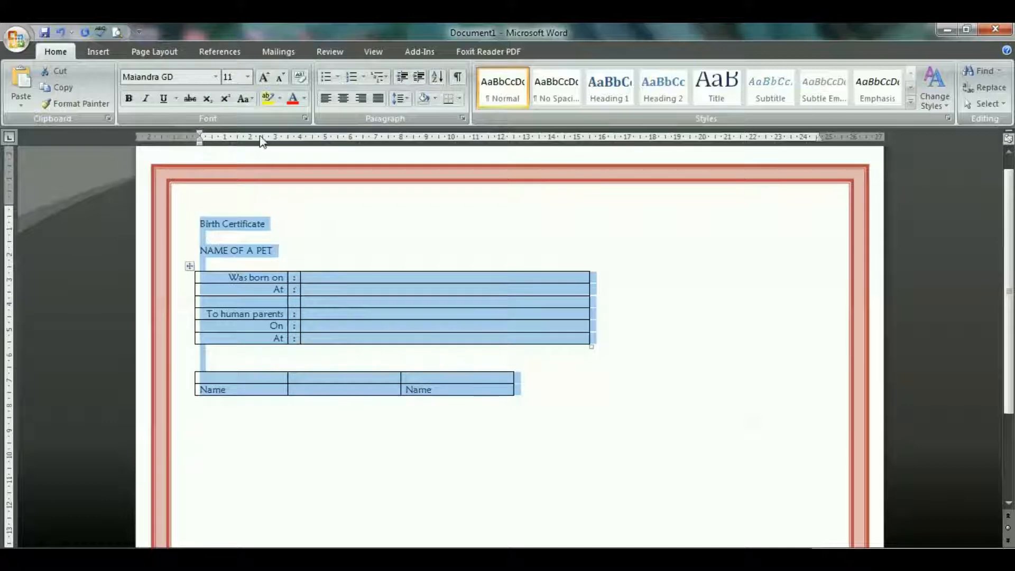
pyautogui.click(248, 77)
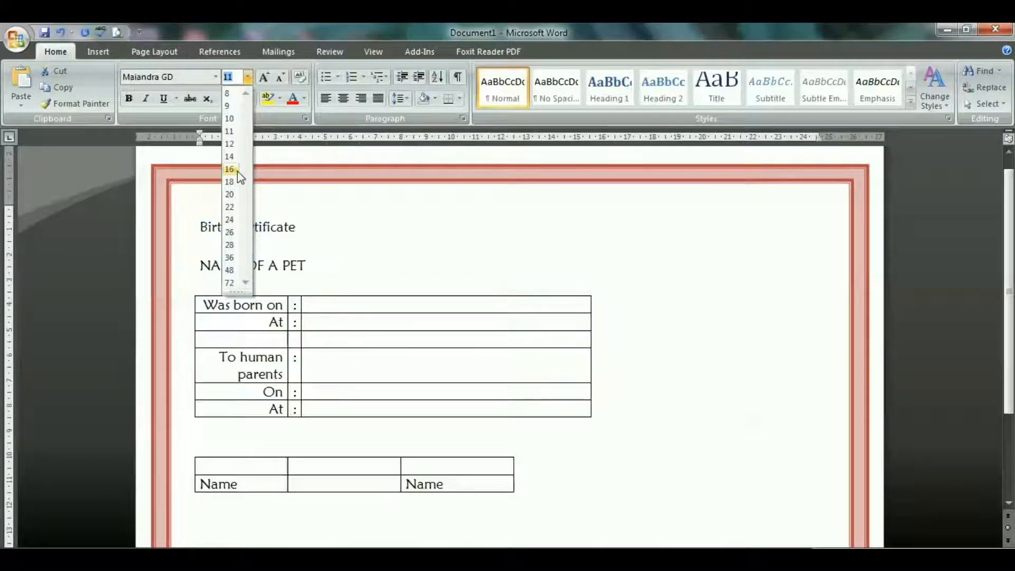
pyautogui.click(236, 159)
pyautogui.scroll(1, 278, 202)
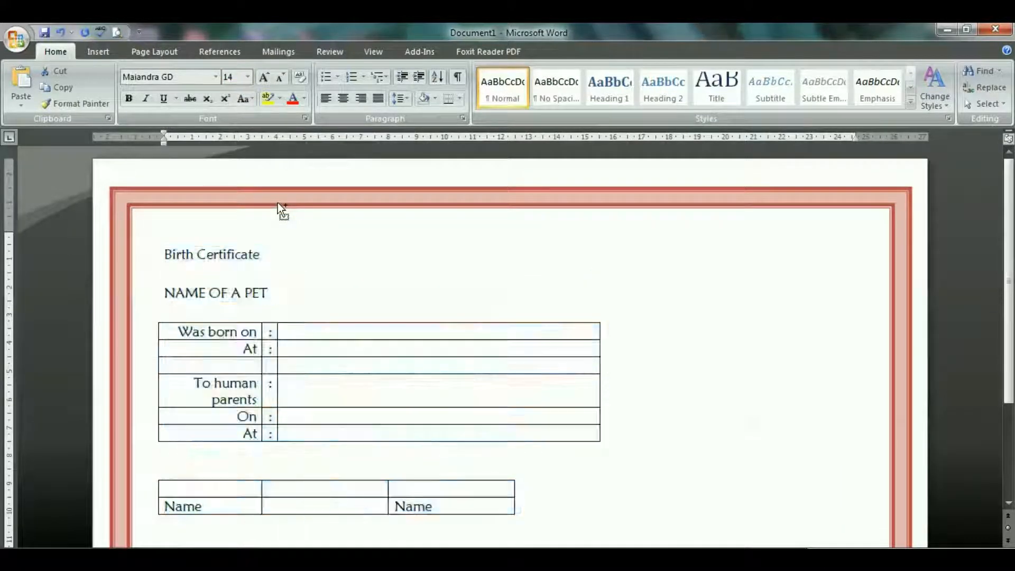
pyautogui.scroll(-2, 278, 202)
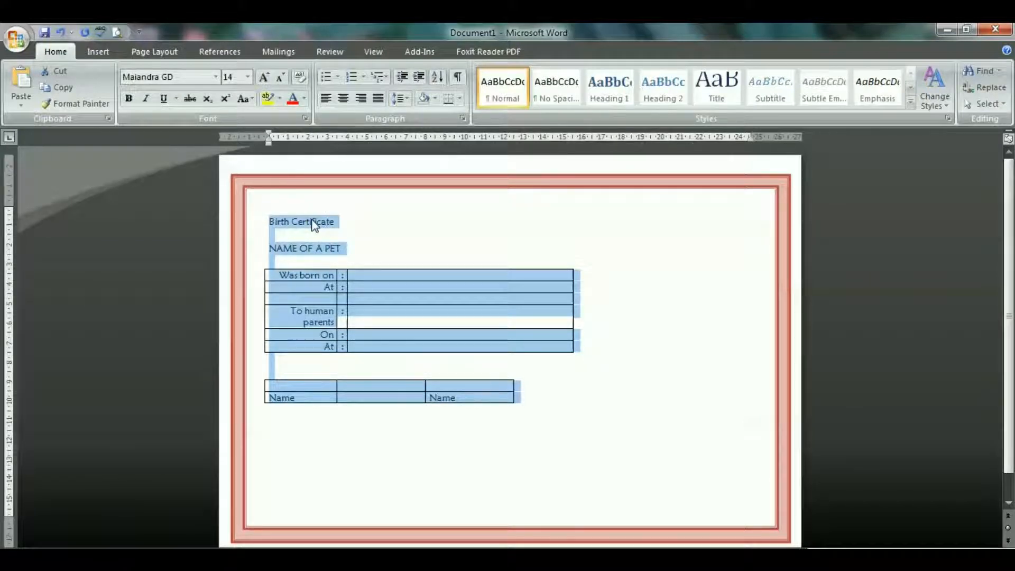
pyautogui.click(247, 77)
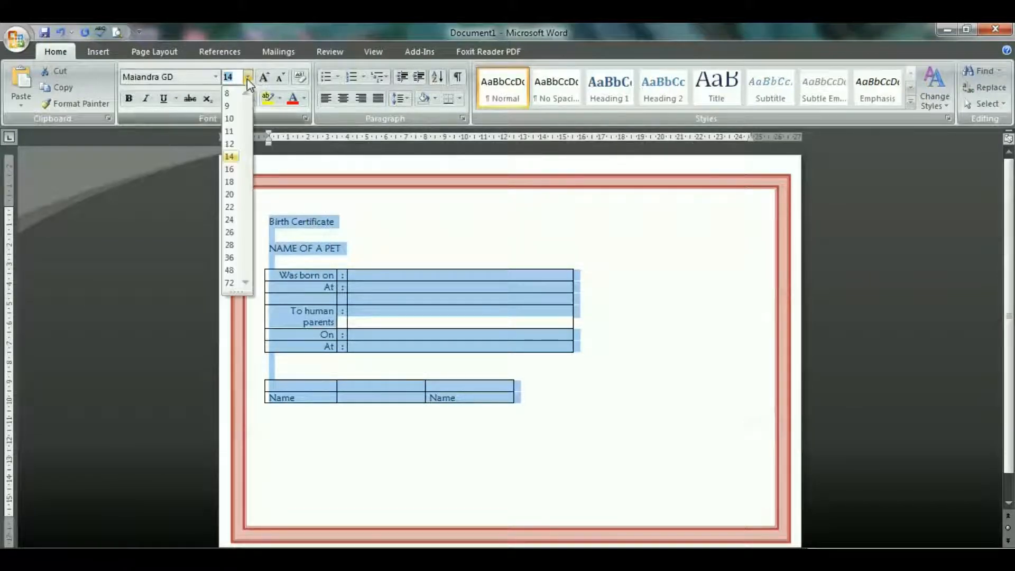
pyautogui.click(230, 171)
pyautogui.click(323, 283)
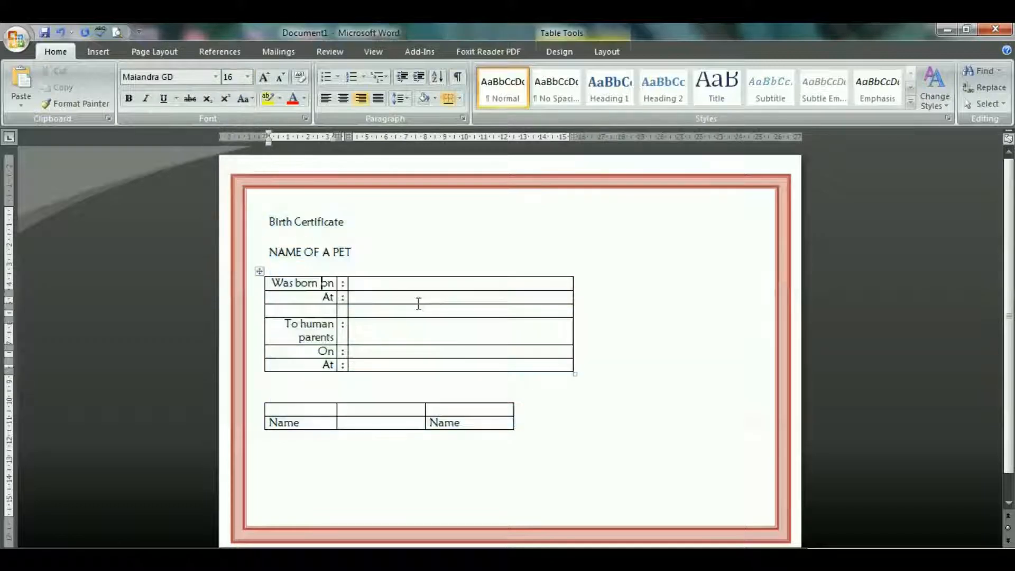
# Step: Change the font of the "Birth Certificate" title to Showcard Gothic
pyautogui.moveTo(394, 216); pyautogui.dragTo(270, 158)
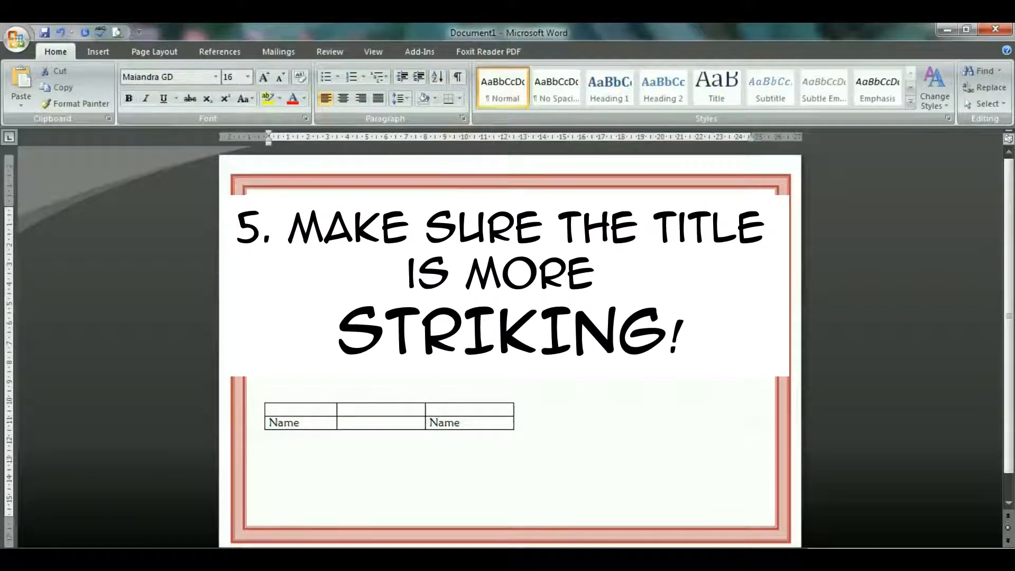
pyautogui.click(215, 77)
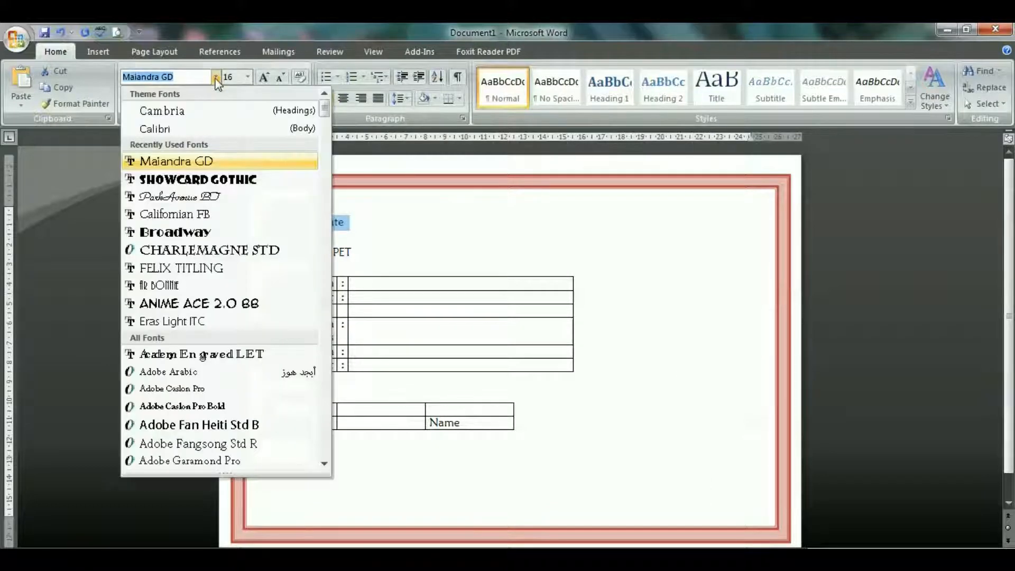
pyautogui.click(222, 180)
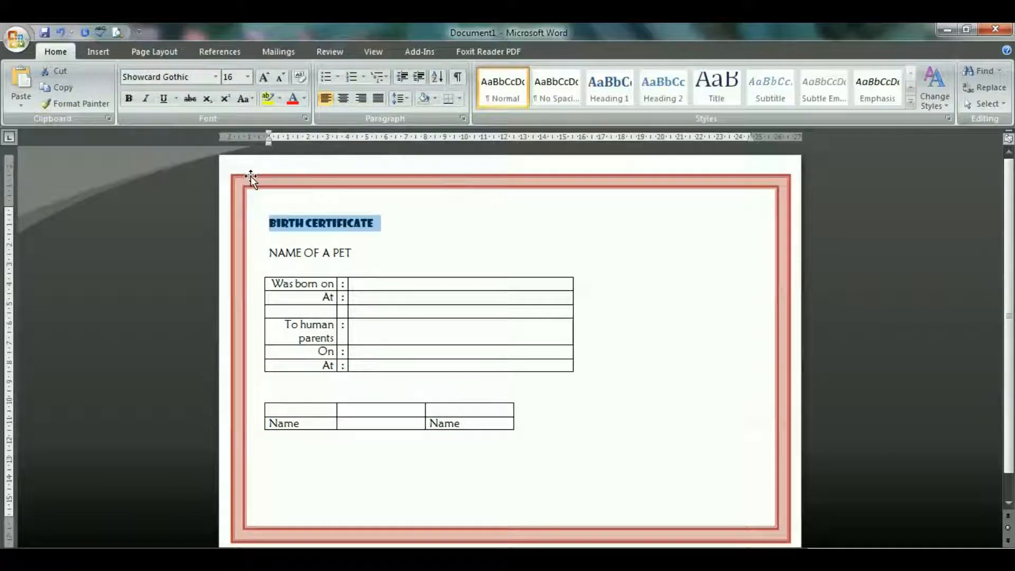
pyautogui.click(251, 180)
pyautogui.click(271, 255)
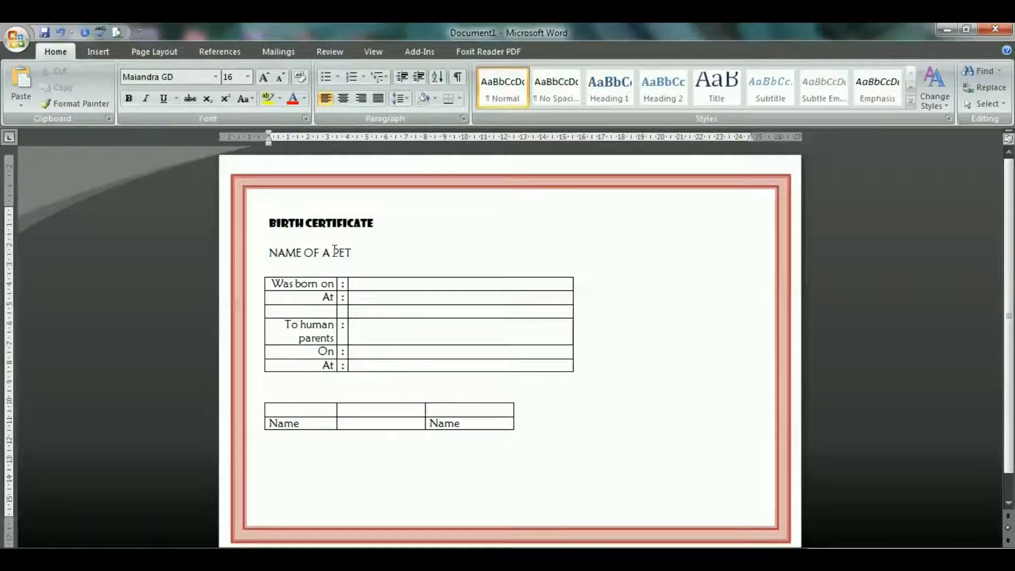
pyautogui.press('Tab')
pyautogui.press('Tab')
pyautogui.press('Tab')
pyautogui.press('Tab')
pyautogui.press('Tab')
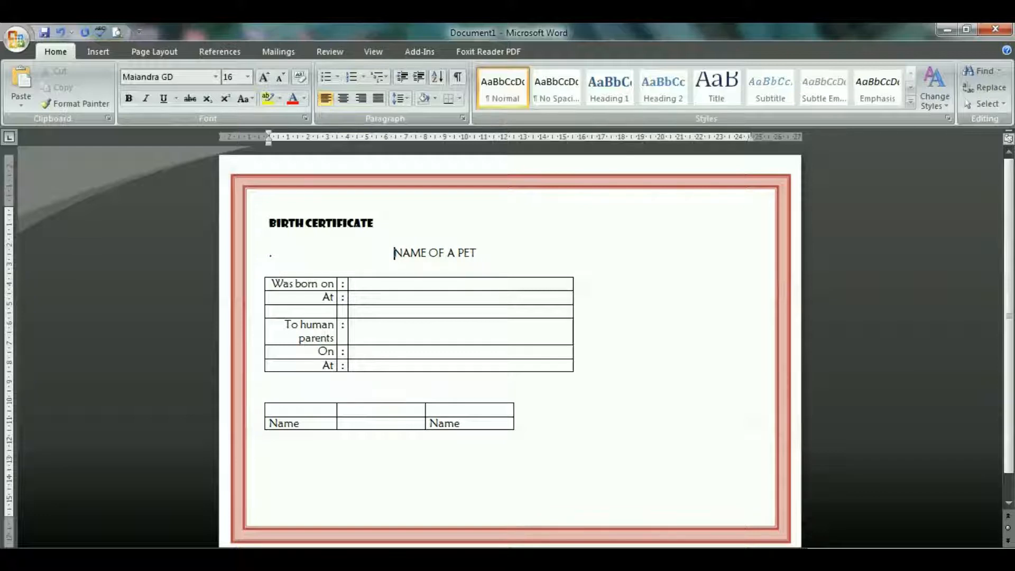
pyautogui.press('BackSpace')
pyautogui.press('BackSpace')
pyautogui.press('BackSpace')
pyautogui.press('BackSpace')
pyautogui.press('BackSpace')
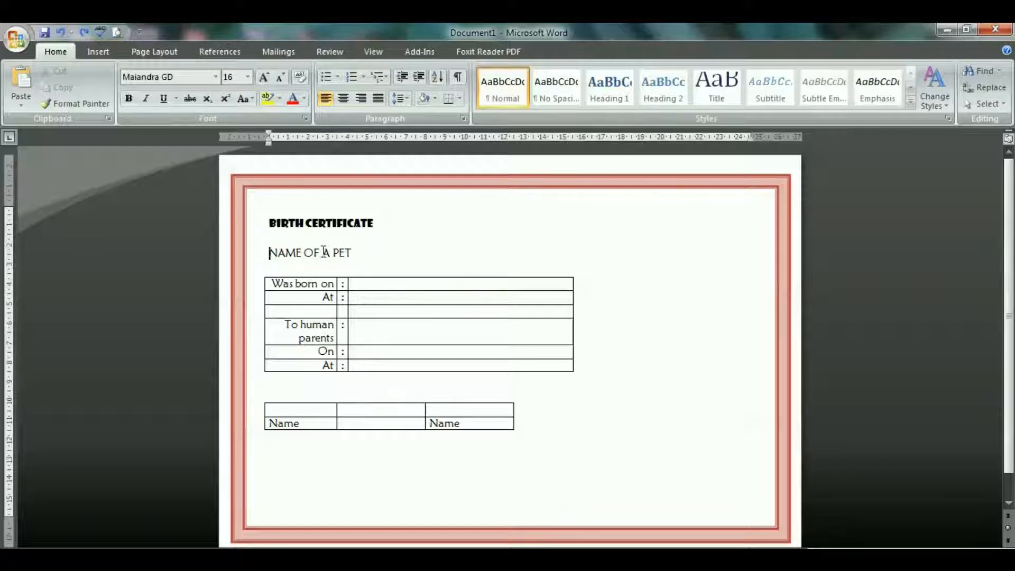
# Step: Center the "NAME OF A PET" line and pad the text with blank space on both sides
pyautogui.click(343, 98)
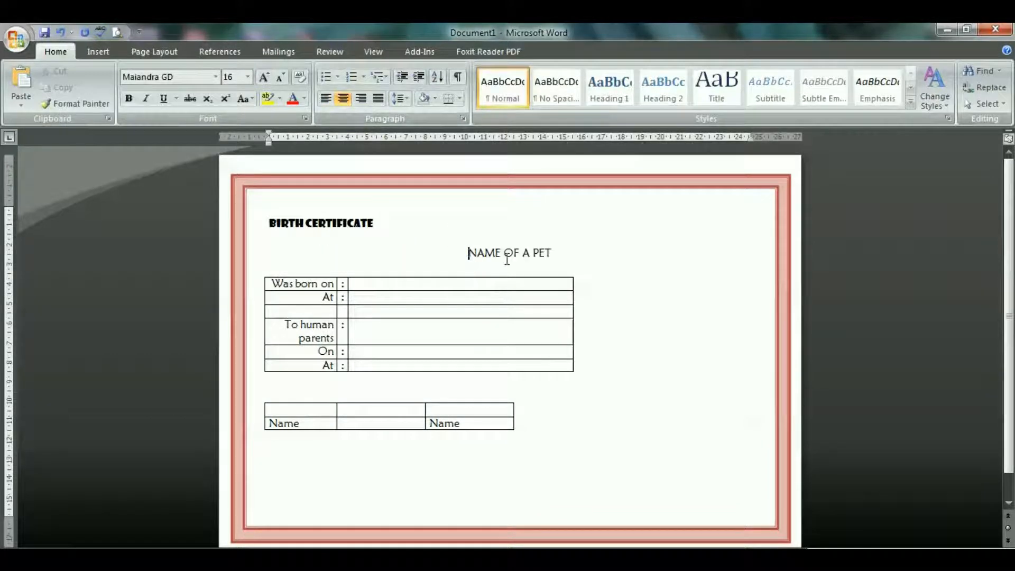
pyautogui.press('Tab')
pyautogui.press('Tab')
pyautogui.press('Tab')
pyautogui.press('Tab')
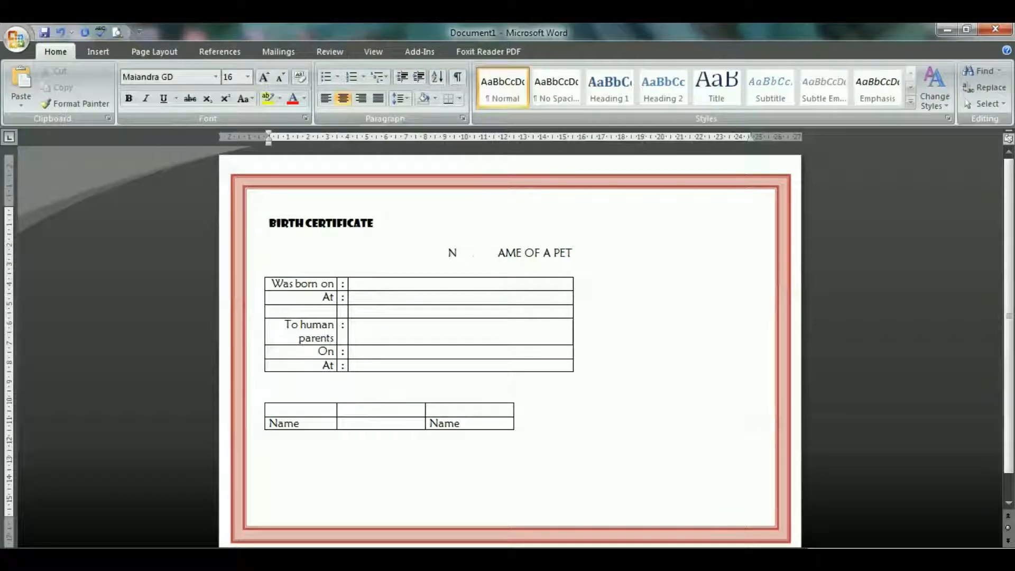
pyautogui.write('n')
pyautogui.press('BackSpace')
pyautogui.write('N')
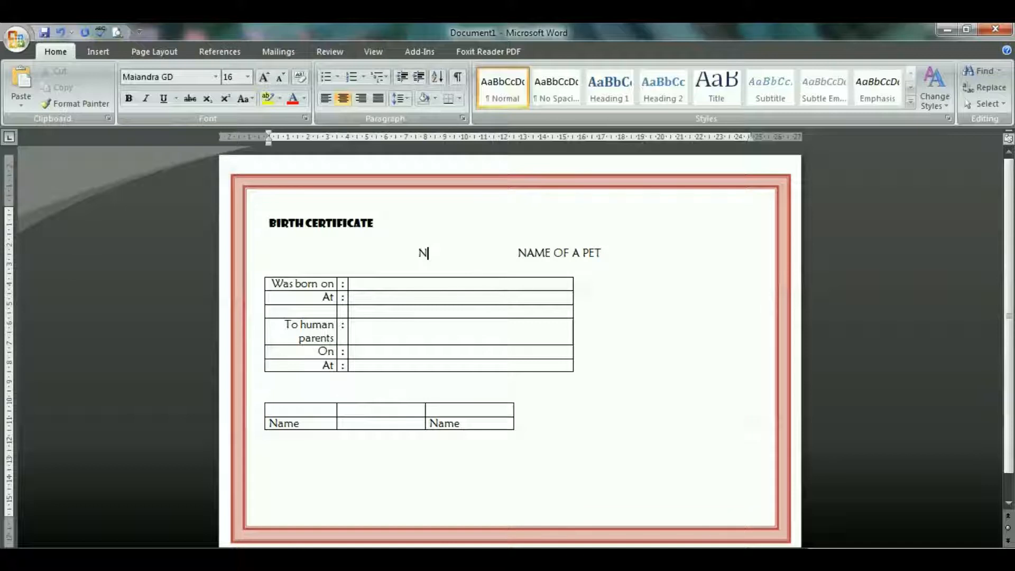
pyautogui.press('BackSpace')
pyautogui.press('BackSpace')
pyautogui.press('BackSpace')
pyautogui.press('BackSpace')
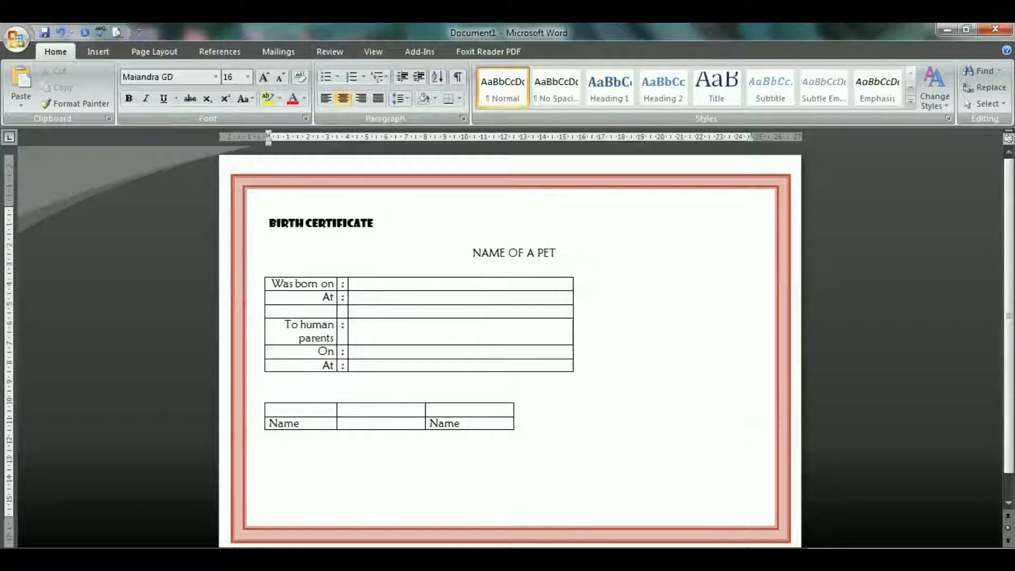
# Step: Underline the whole "NAME OF A PET" line including its padding, and center the "Birth Certificate" title
pyautogui.moveTo(659, 253); pyautogui.dragTo(272, 239)
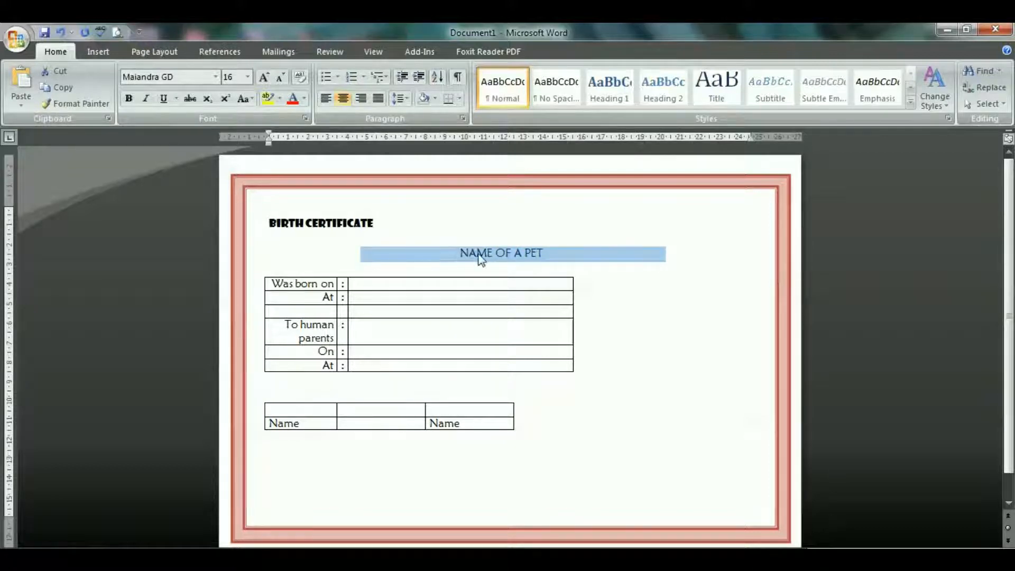
pyautogui.click(164, 98)
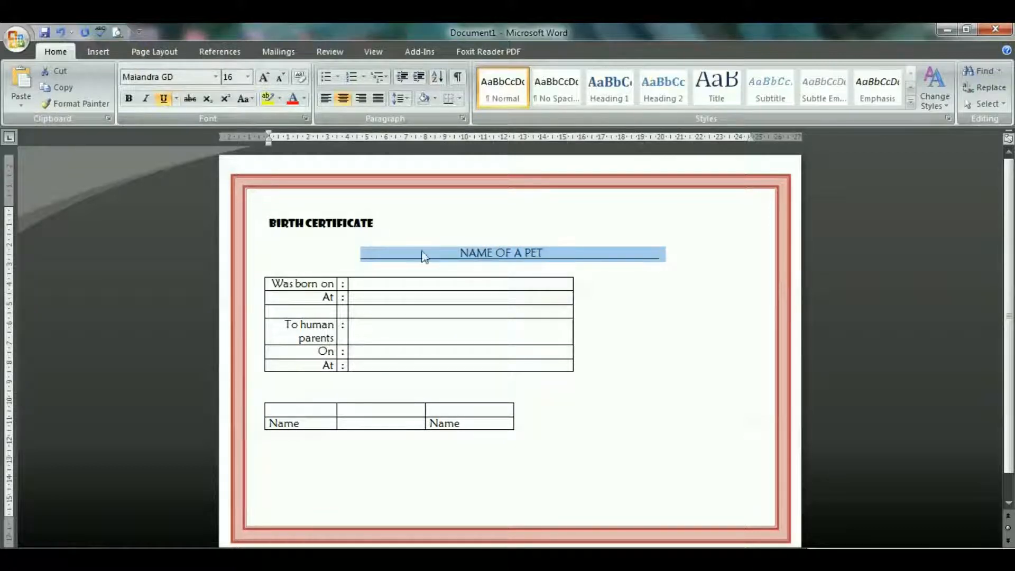
pyautogui.click(464, 256)
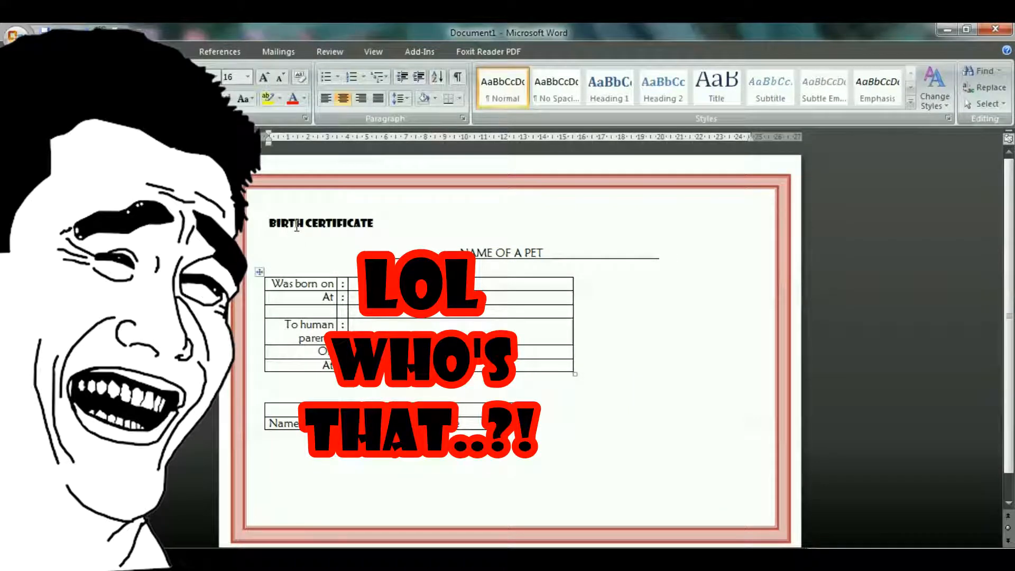
pyautogui.click(343, 98)
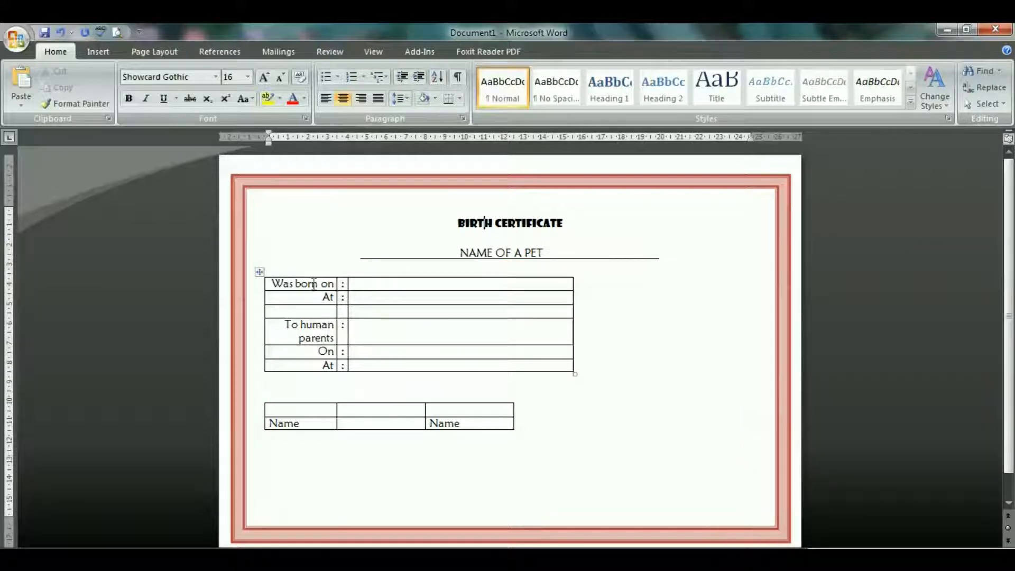
# Step: Set the line spacing of the whole details table to 1.5
pyautogui.click(259, 272)
pyautogui.click(399, 99)
pyautogui.click(406, 149)
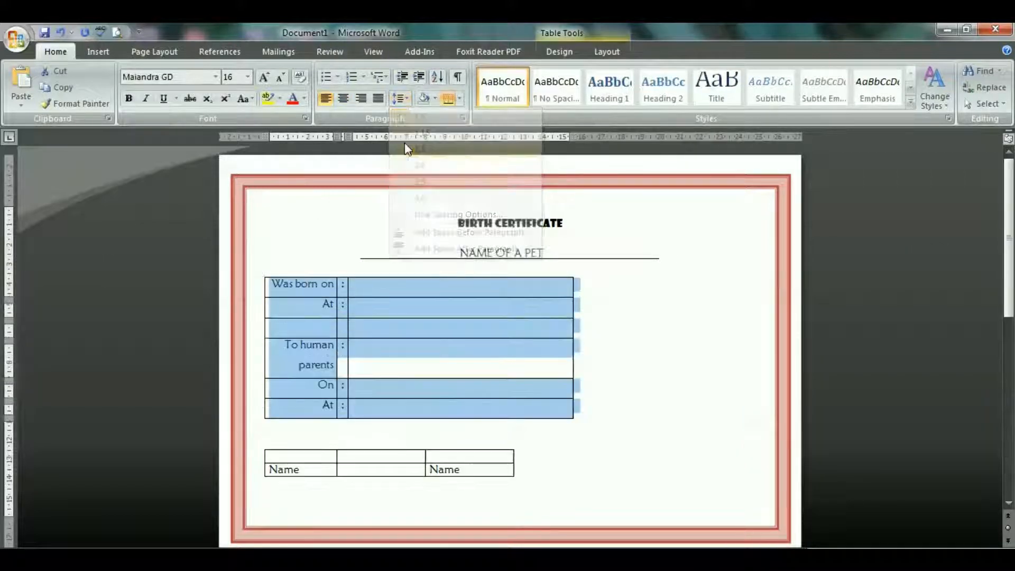
# Step: Enter the placeholders [Date] for "Was born on" and [Place] for the "At" row below it
pyautogui.click(358, 285)
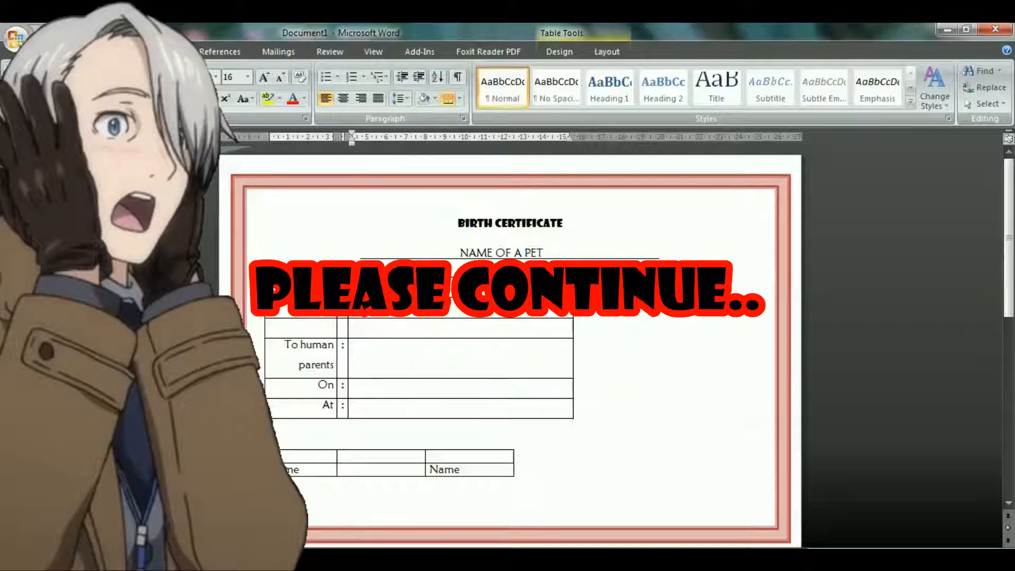
pyautogui.write('[Place')
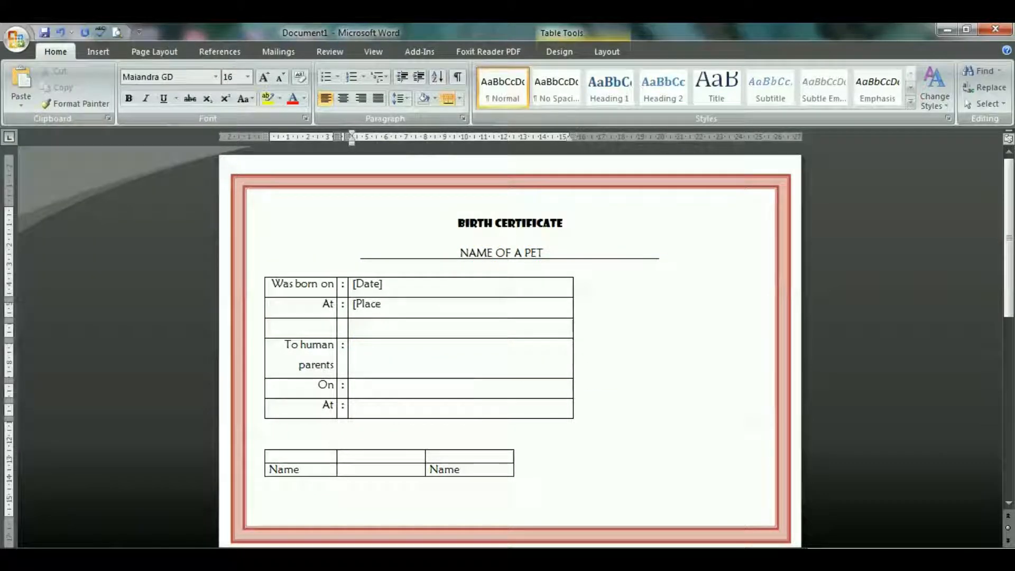
pyautogui.press('Down')
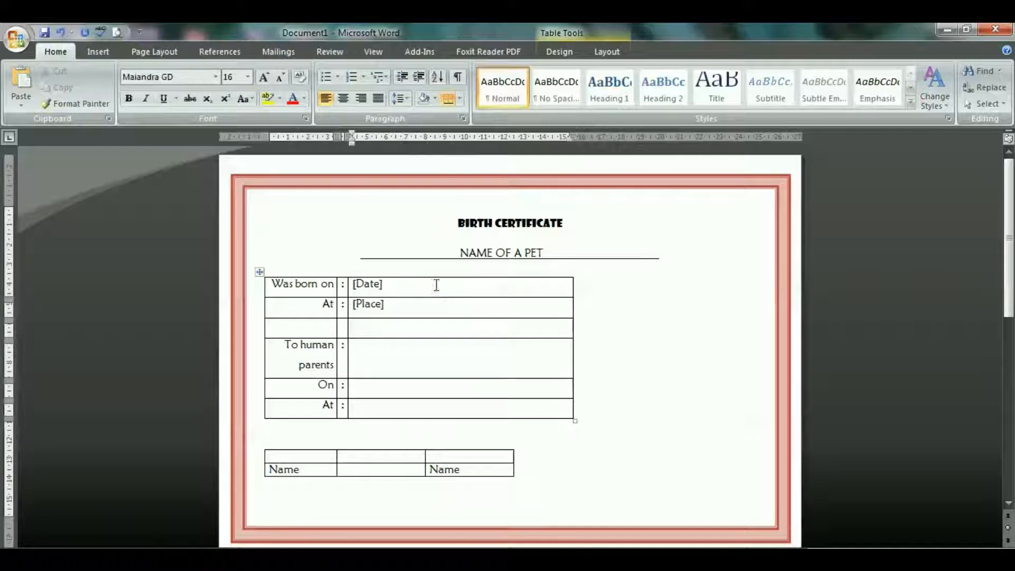
# Step: Widen the details table's label column and enter [Owners Name], [Date] and [Place] for "To human parents", "On" and the last "At"
pyautogui.moveTo(352, 140); pyautogui.dragTo(379, 141)
pyautogui.write('[')
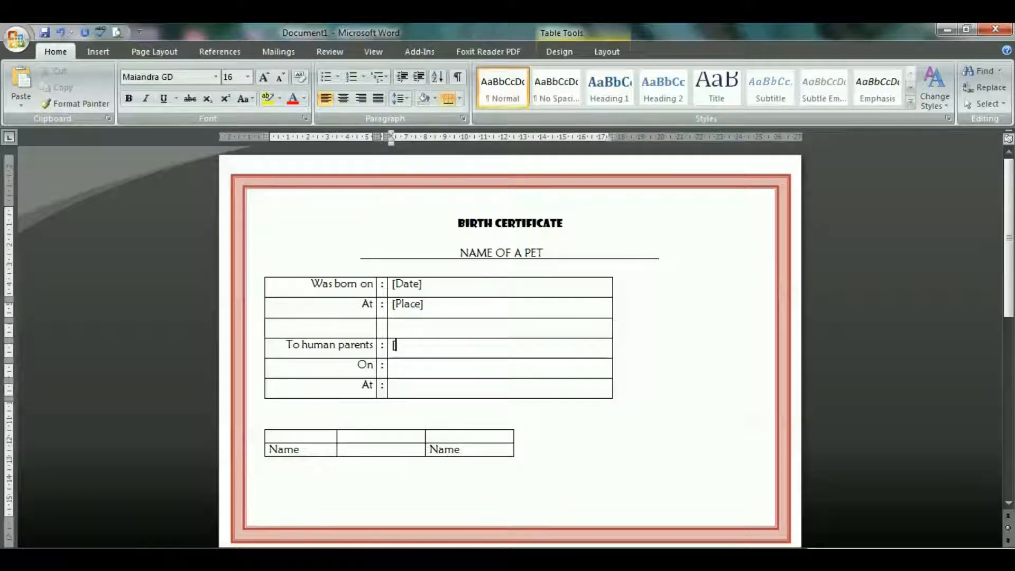
pyautogui.write('Owners Name')
pyautogui.click(392, 365)
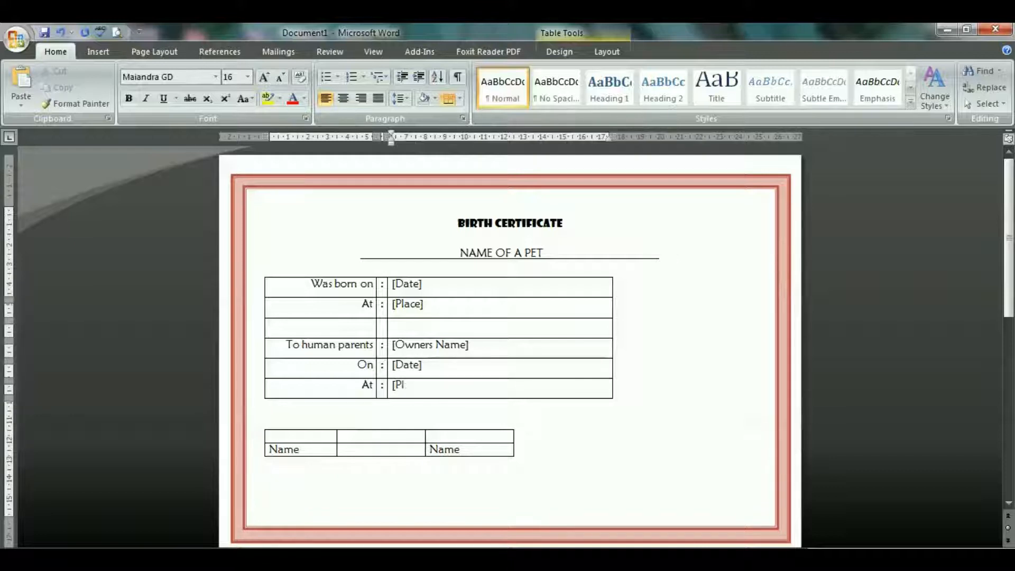
# Step: Slightly widen the first column of the signature table and enter the placeholder [Signature] above the first "Name"
pyautogui.press('Down')
pyautogui.press('Down')
pyautogui.press('Down')
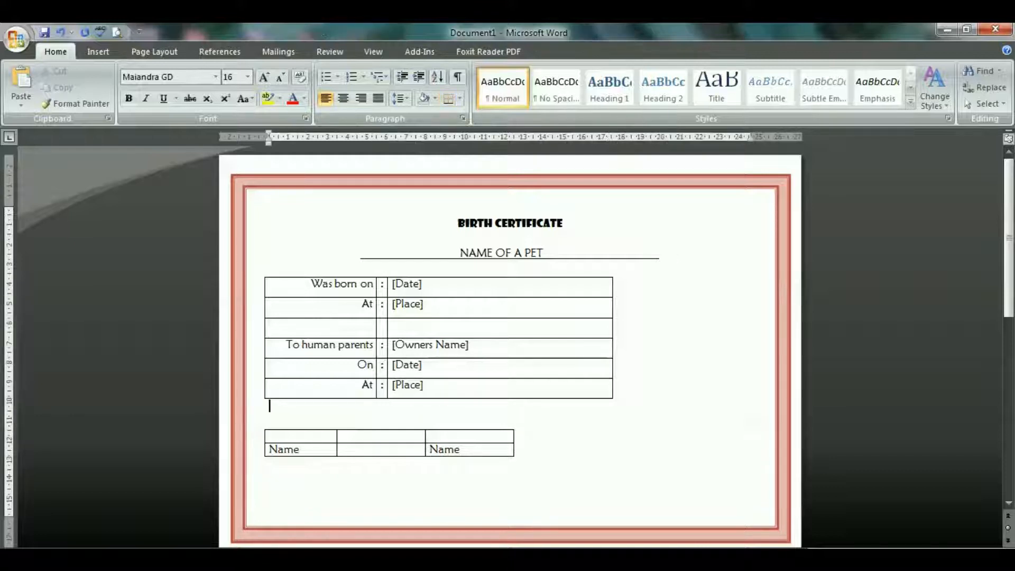
pyautogui.press('Left')
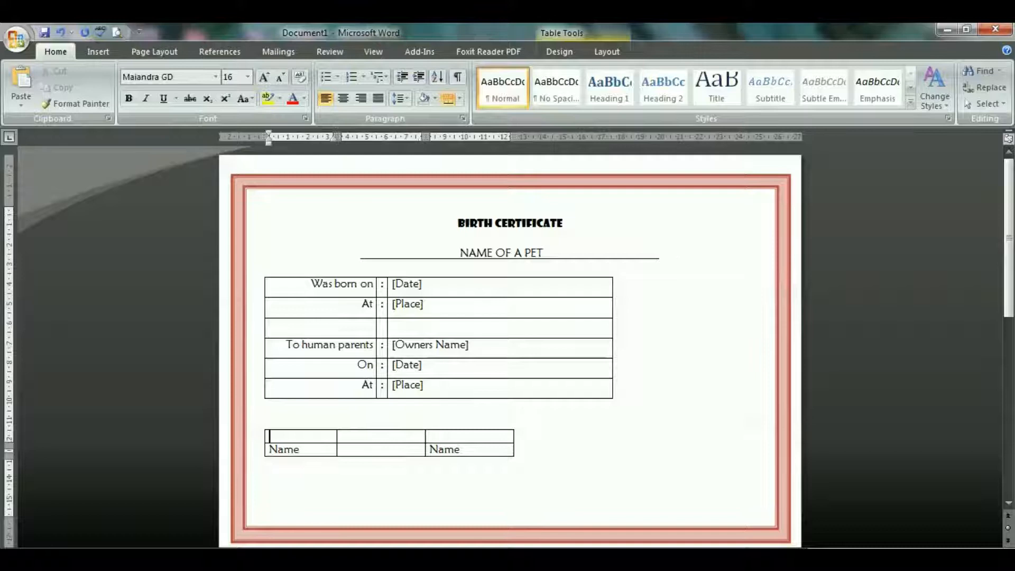
pyautogui.moveTo(341, 136); pyautogui.dragTo(351, 135)
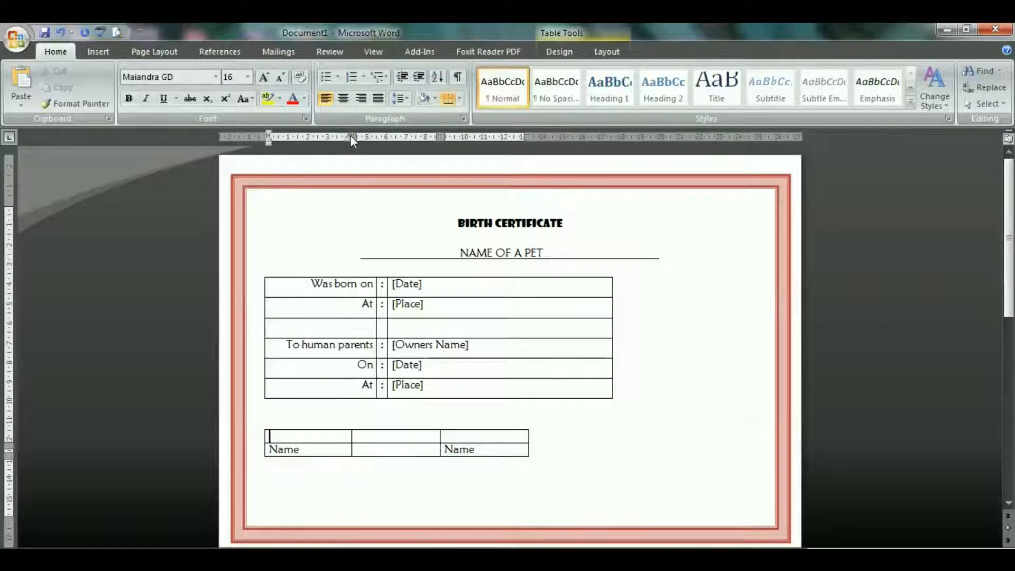
pyautogui.write('[signature')
# Step: Try to copy the [Signature] placeholder into the cell above the second "Name", and undo that copy while retaining the original placeholder
pyautogui.tripleClick(299, 437)
pyautogui.moveTo(299, 439); pyautogui.dragTo(439, 428)
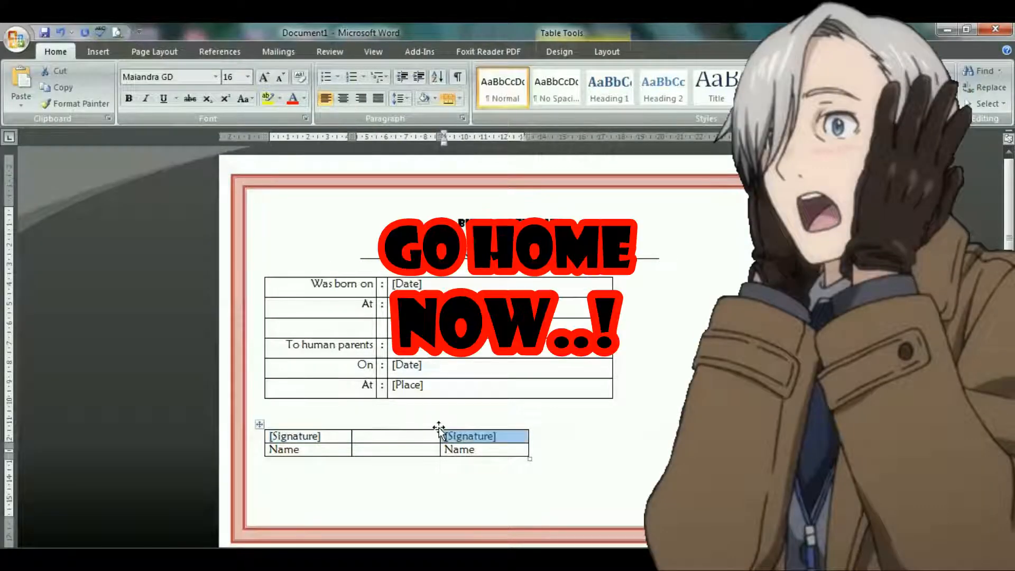
pyautogui.click(470, 435)
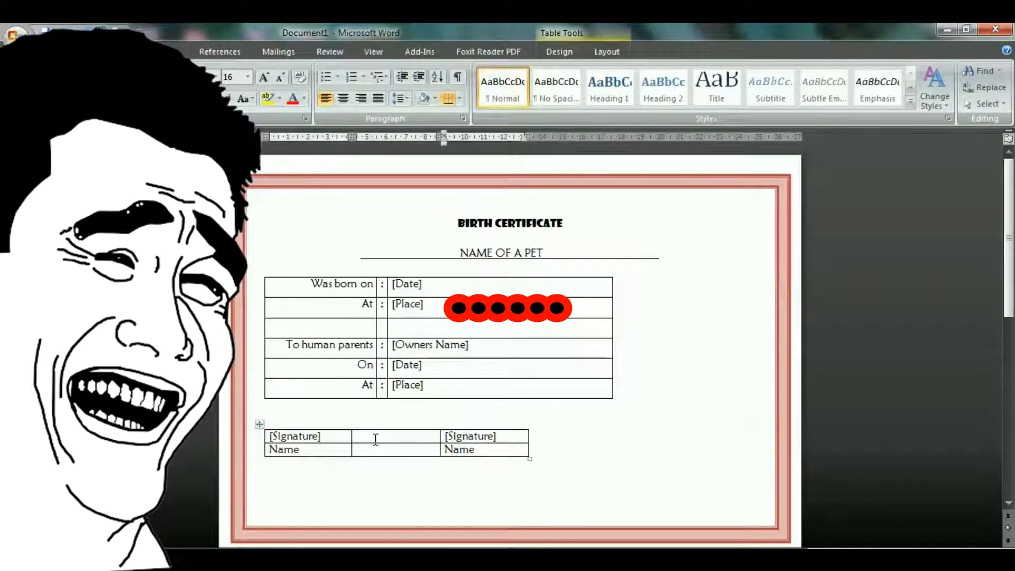
pyautogui.hotkey('ctrl', 'z')
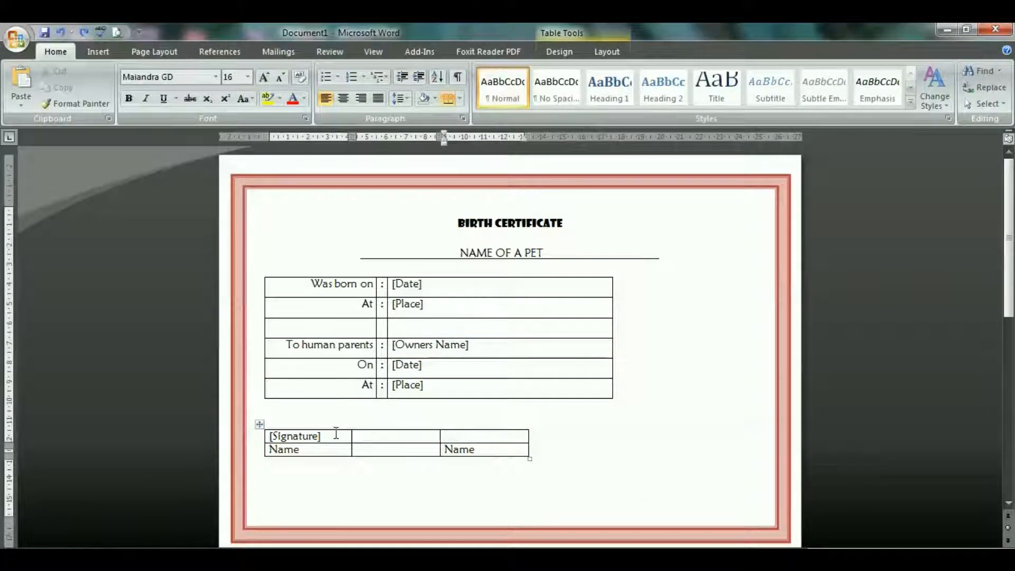
pyautogui.hotkey('ctrl', 'z')
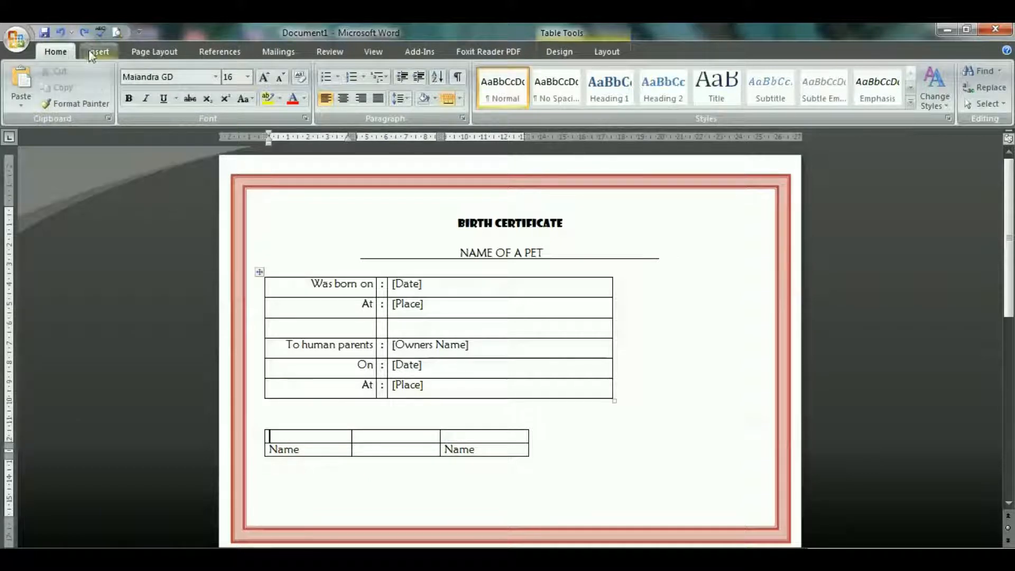
pyautogui.hotkey('ctrl', 'y')
# Step: Copy the [Signature] cell and paste it into the empty cell above the second "Name" in the signature table
pyautogui.doubleClick(295, 435)
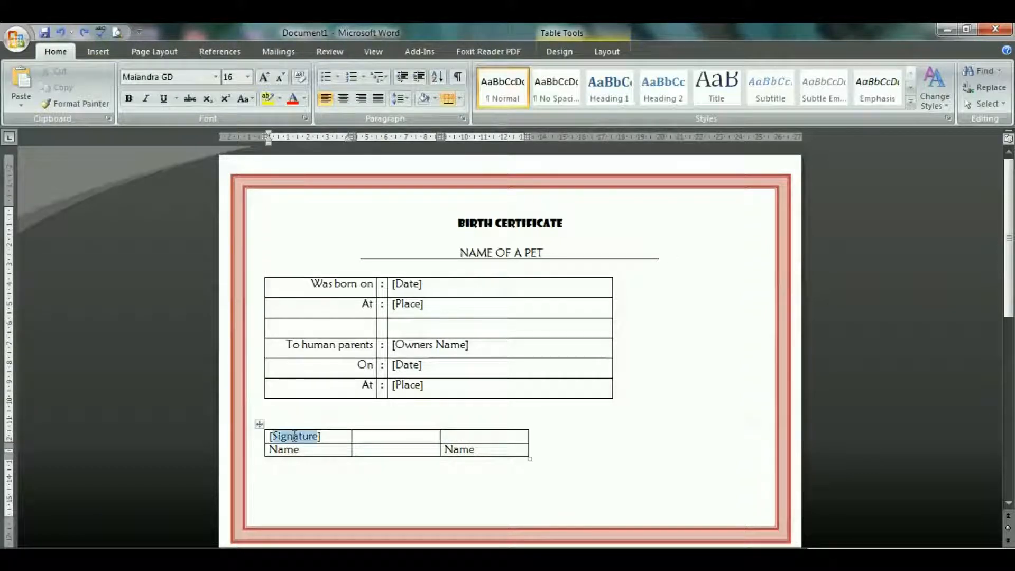
pyautogui.tripleClick(295, 436)
pyautogui.rightClick(294, 437)
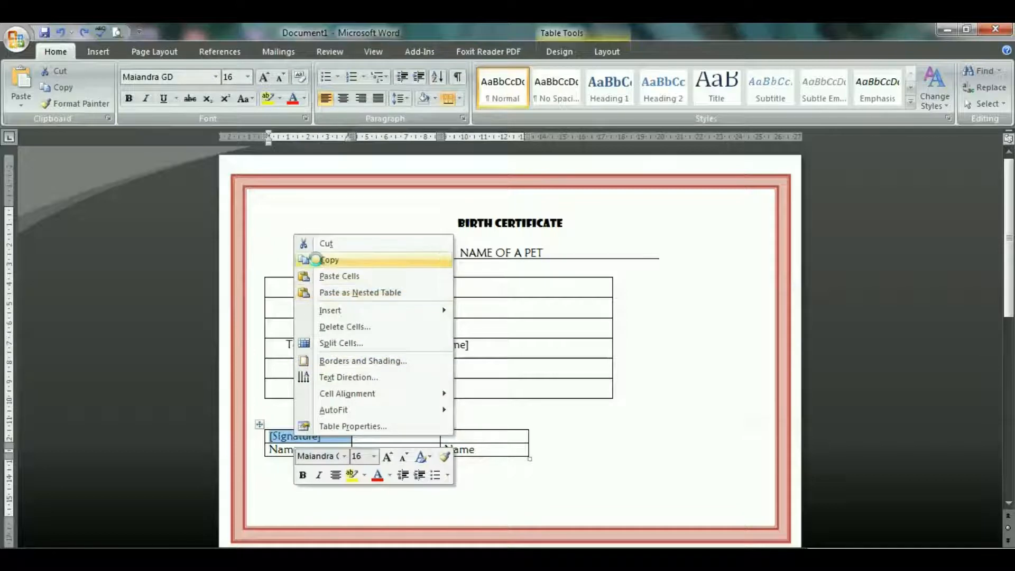
pyautogui.click(316, 259)
pyautogui.rightClick(449, 438)
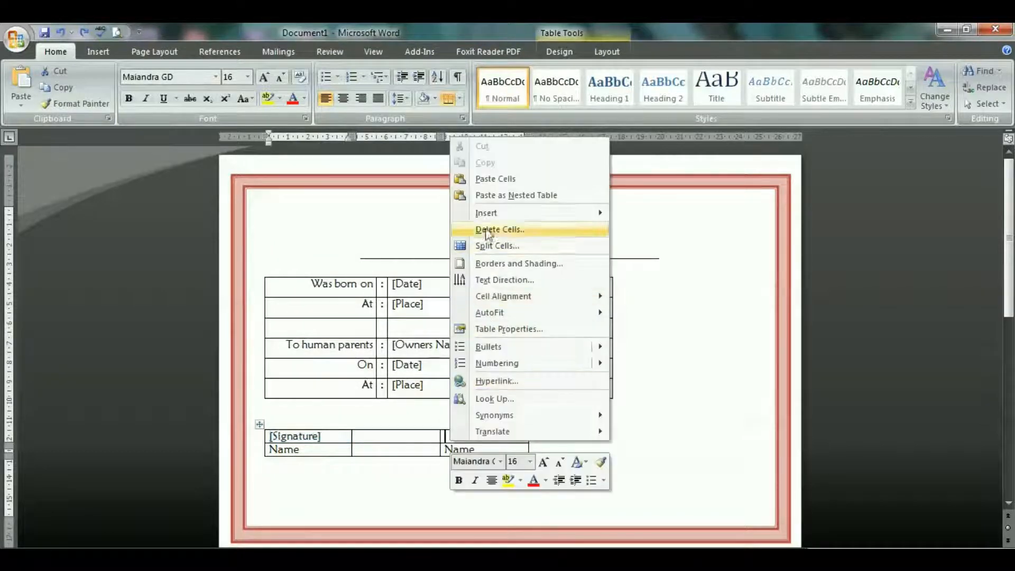
pyautogui.click(487, 179)
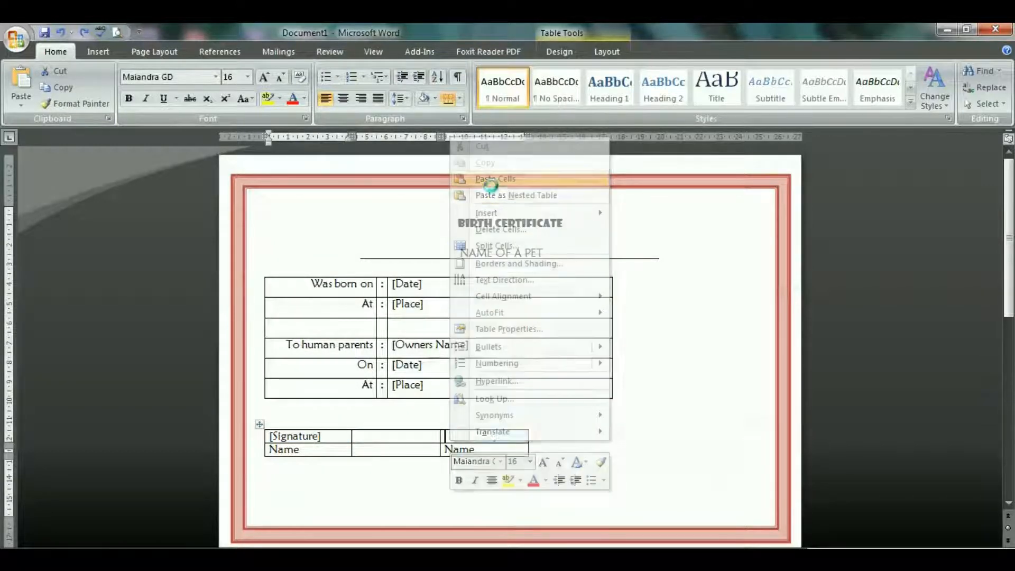
pyautogui.click(490, 451)
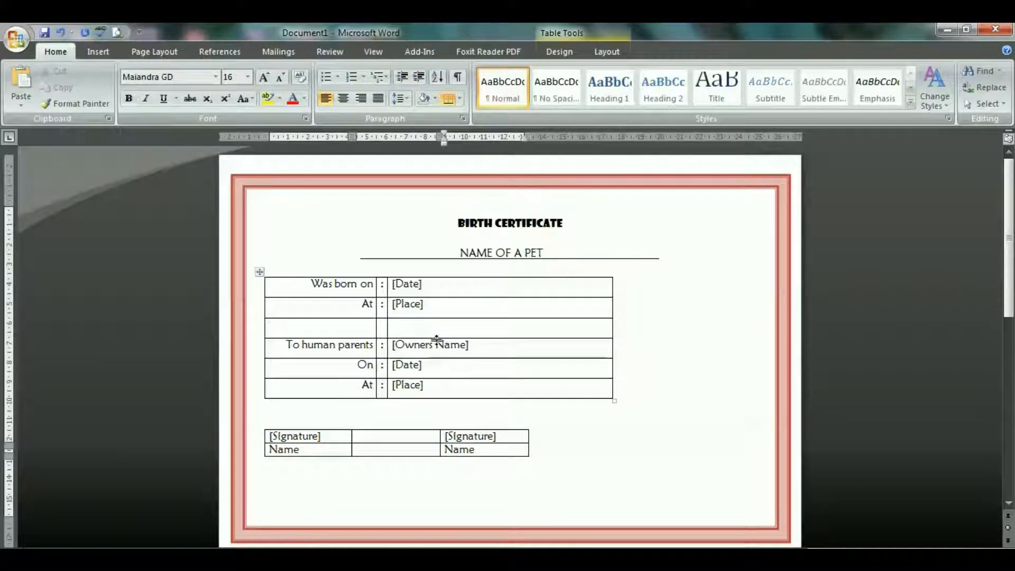
# Step: Convert the "Birth Certificate" title into plain outline WordArt using the Showcard Gothic font at size 36
pyautogui.tripleClick(470, 223)
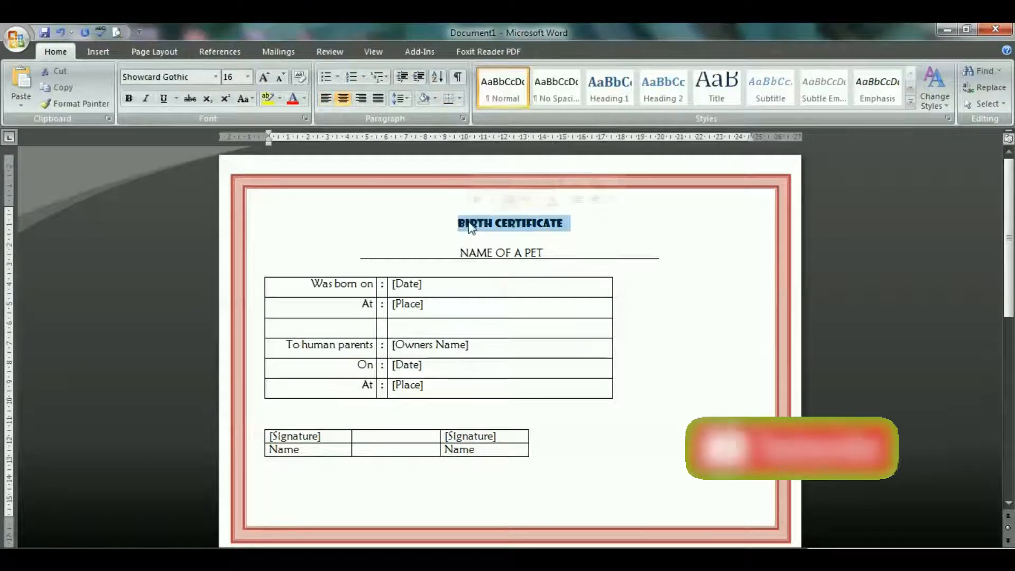
pyautogui.click(116, 52)
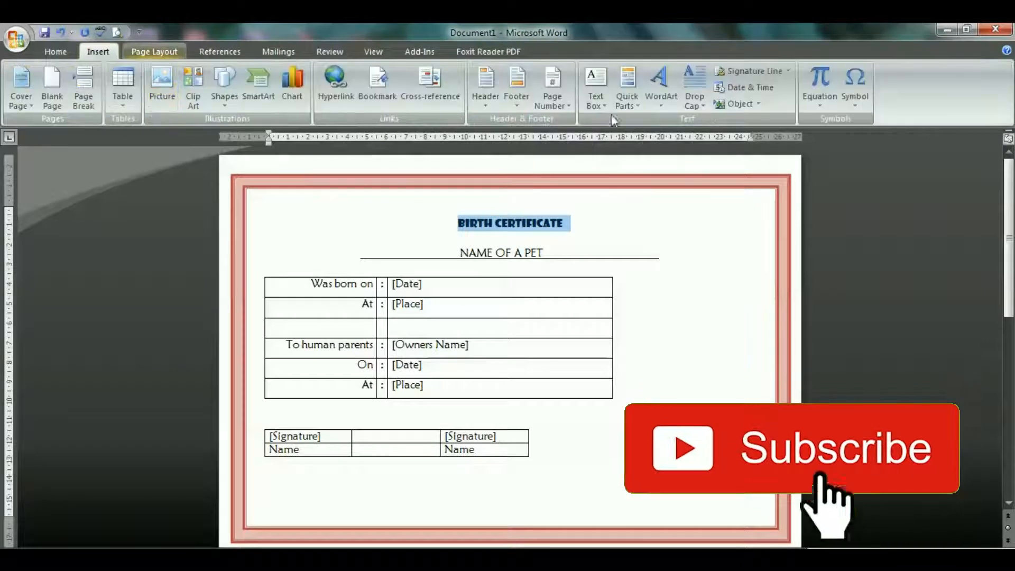
pyautogui.click(662, 87)
pyautogui.click(666, 125)
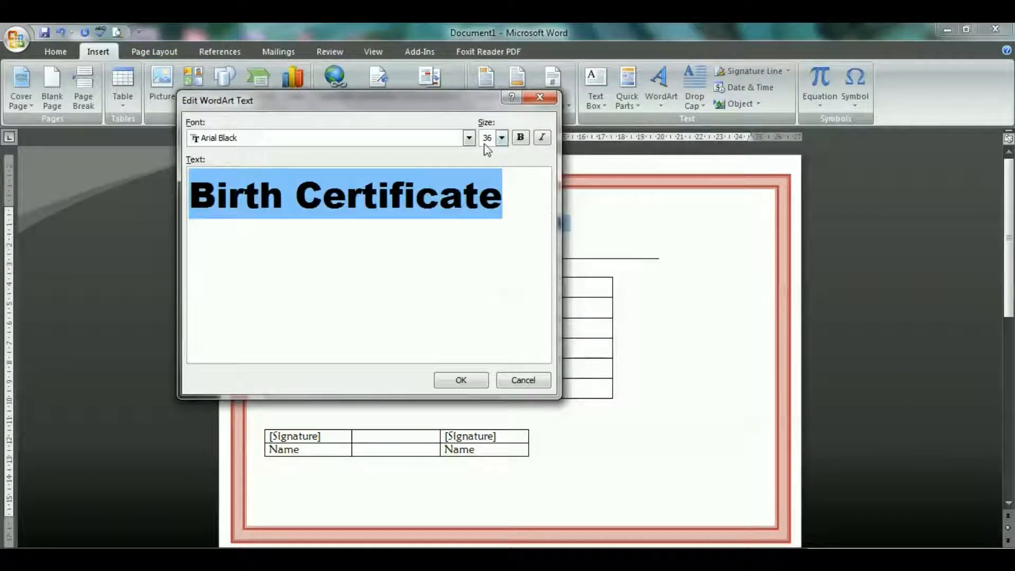
pyautogui.click(468, 138)
pyautogui.scroll(-2, 429, 200)
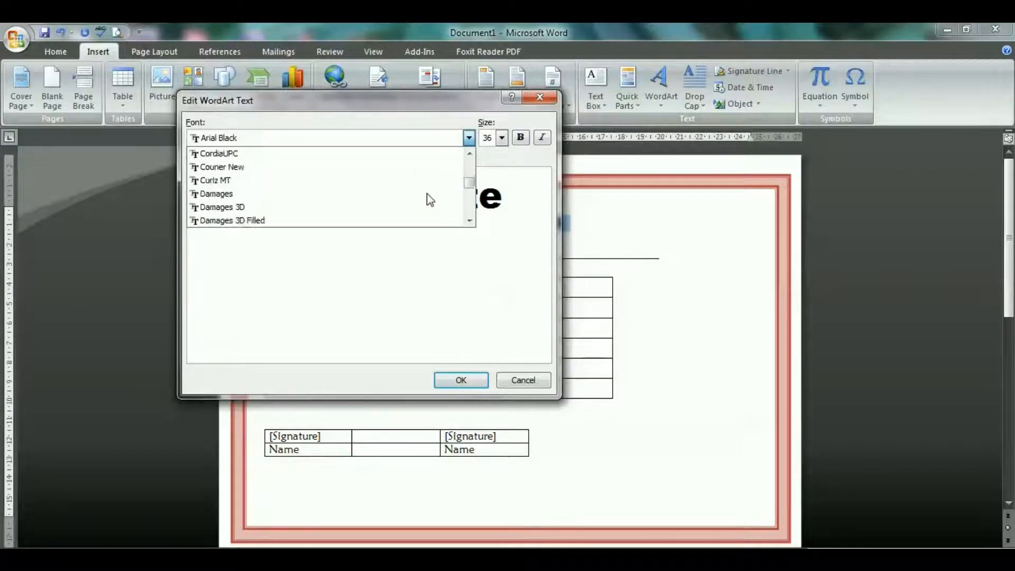
pyautogui.scroll(-5, 430, 200)
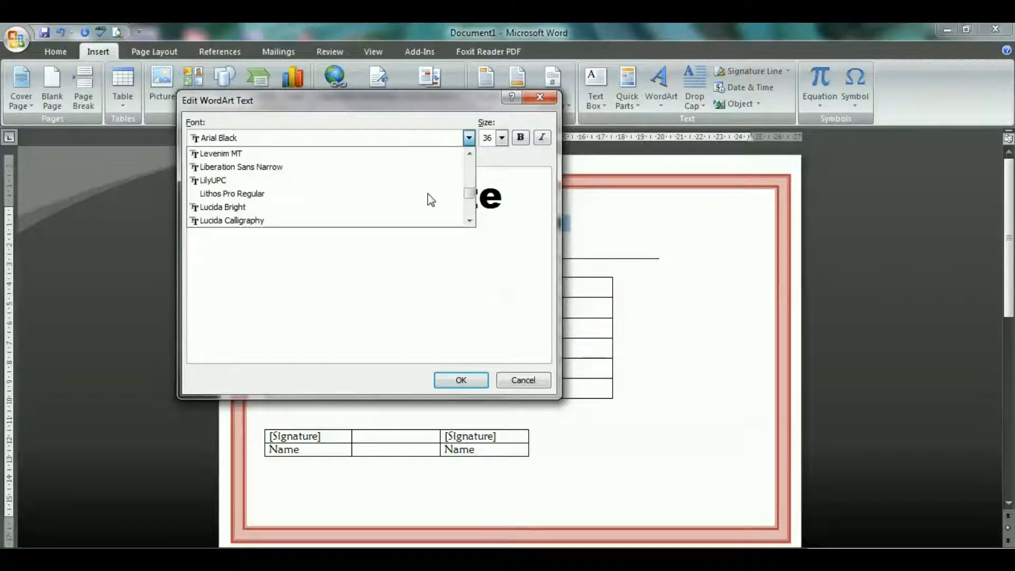
pyautogui.scroll(-6, 430, 200)
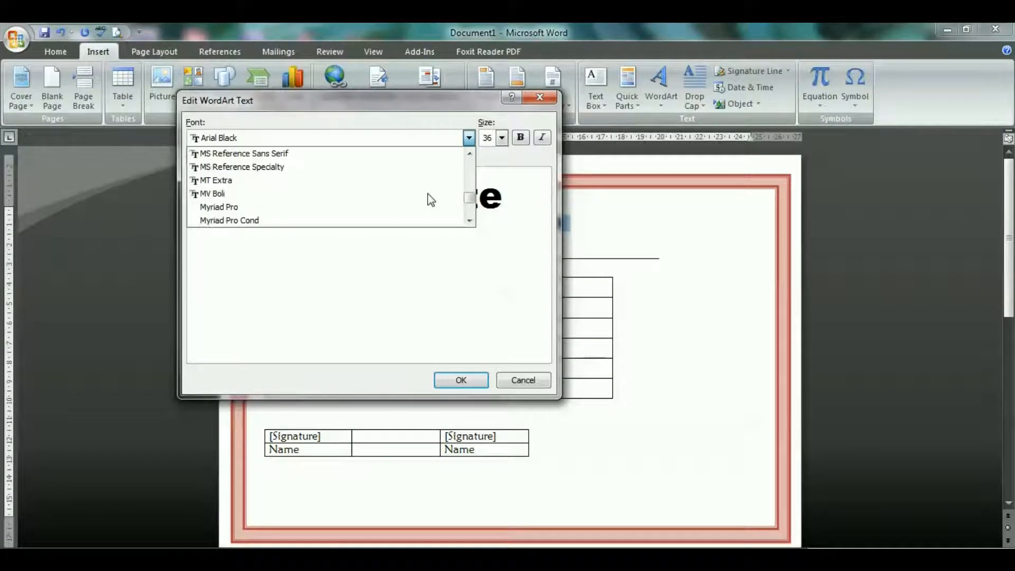
pyautogui.scroll(-3, 431, 200)
pyautogui.scroll(-6, 431, 200)
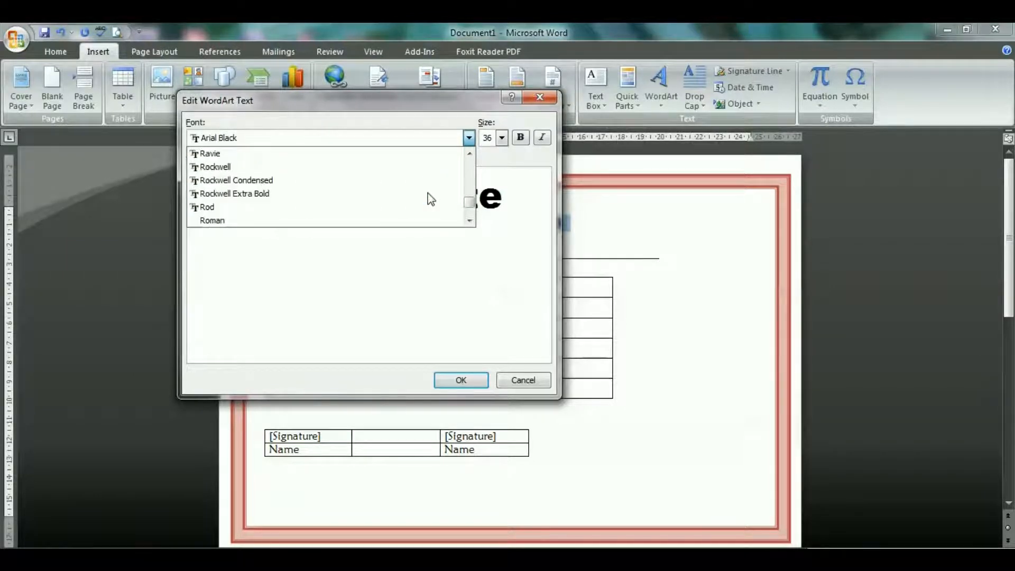
pyautogui.scroll(-1, 427, 200)
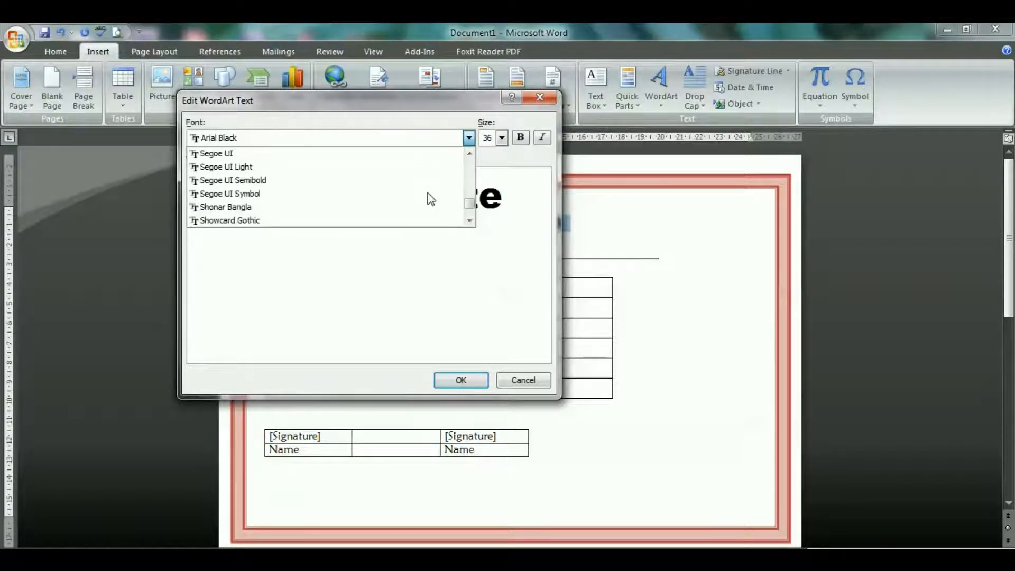
pyautogui.click(353, 220)
pyautogui.click(461, 380)
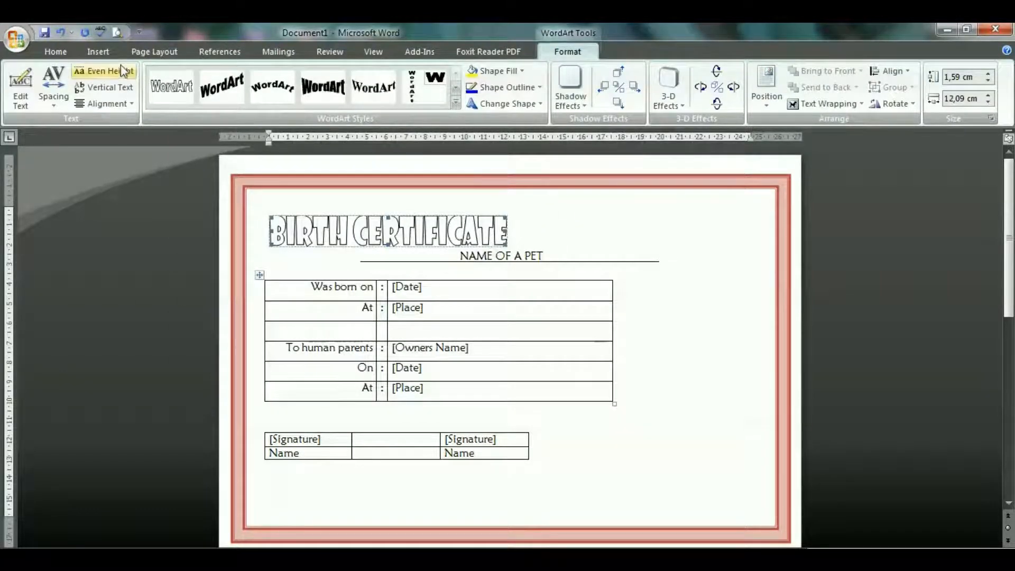
# Step: Center the WordArt title horizontally on the page
pyautogui.click(55, 55)
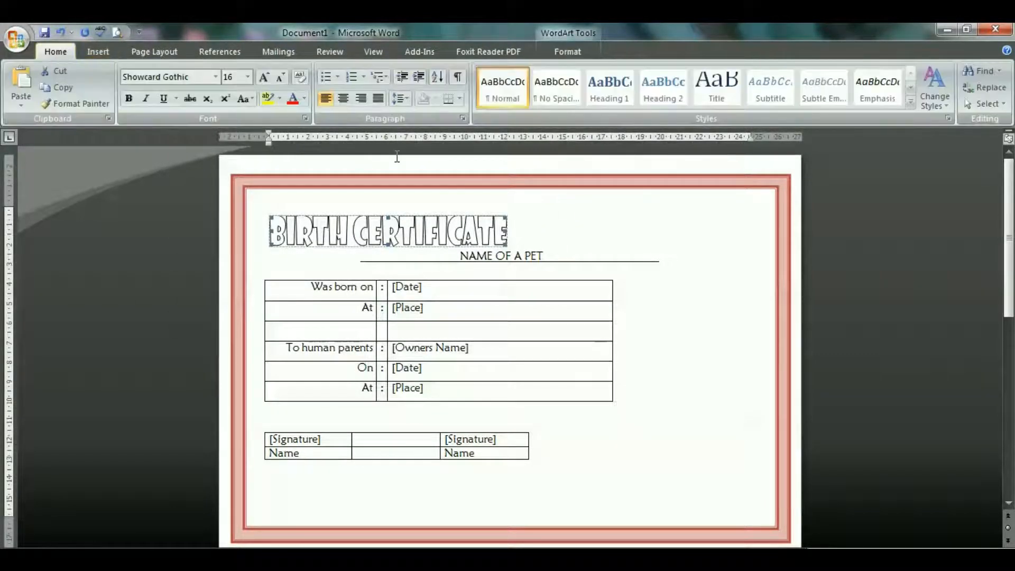
pyautogui.click(343, 98)
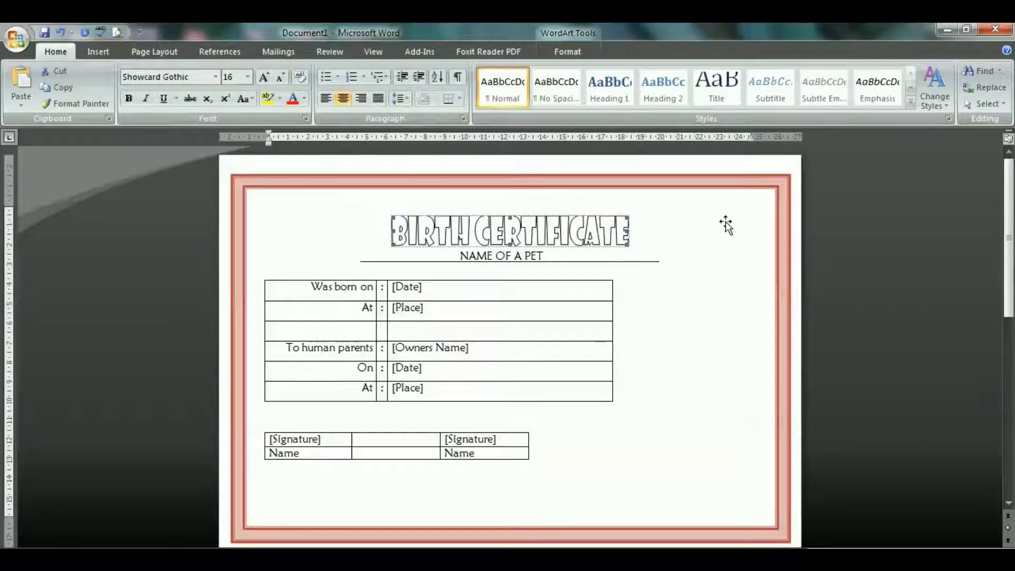
pyautogui.click(798, 202)
pyautogui.hotkey('ctrl', 'z')
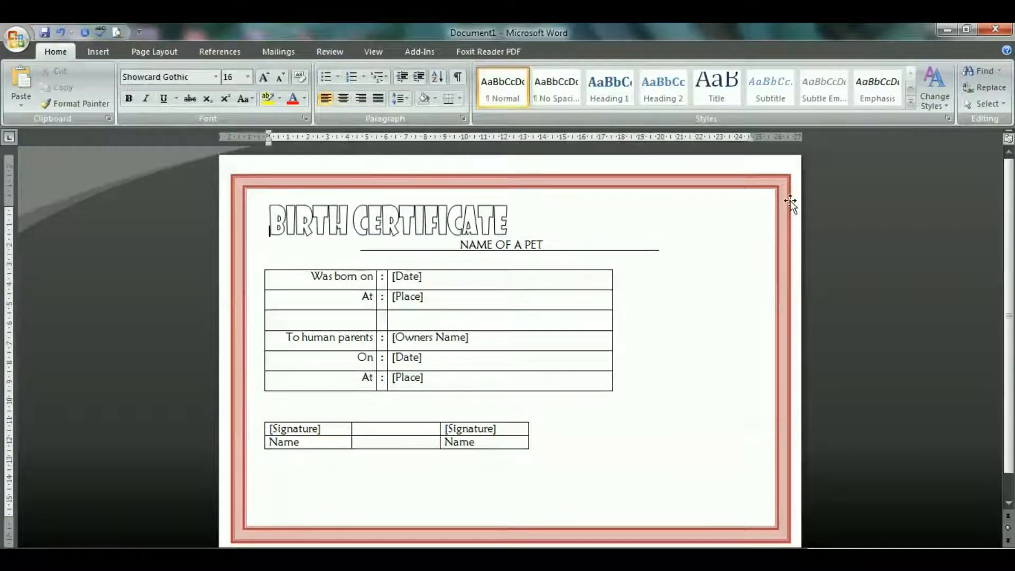
pyautogui.click(343, 98)
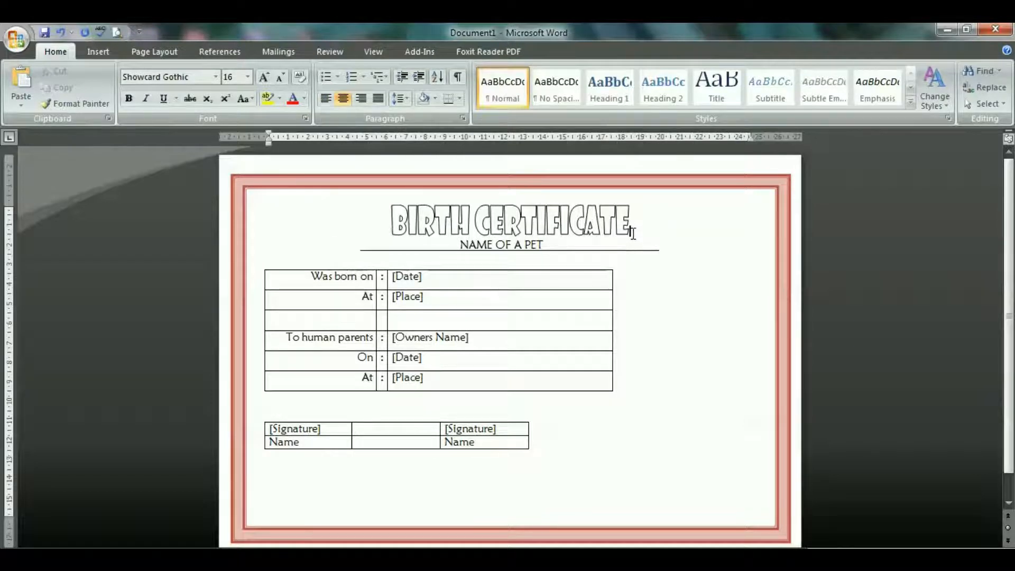
# Step: Insert two blank lines beneath the WordArt title and enlarge the title to about 16 cm wide
pyautogui.press('Return')
pyautogui.press('Return')
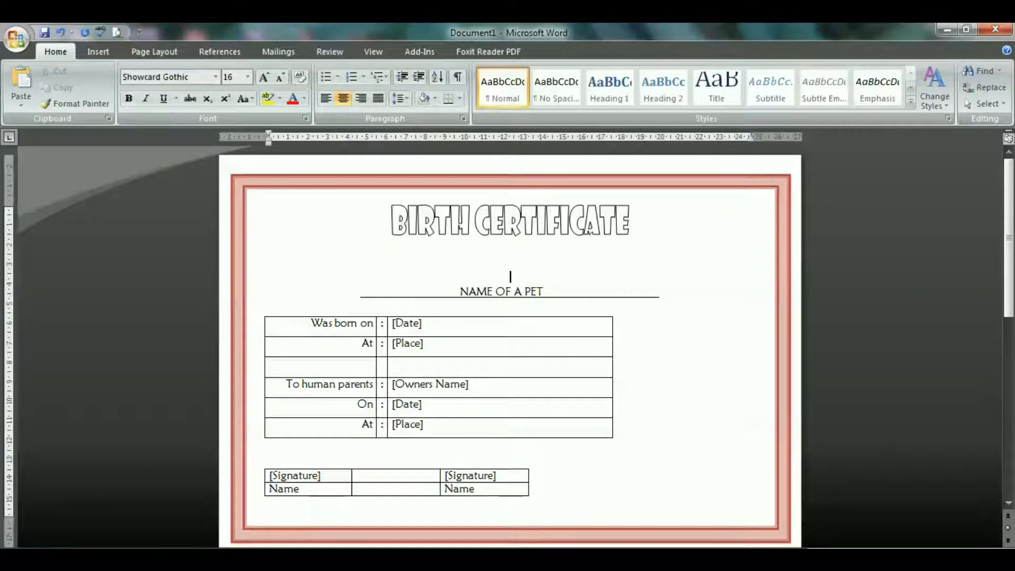
pyautogui.click(612, 231)
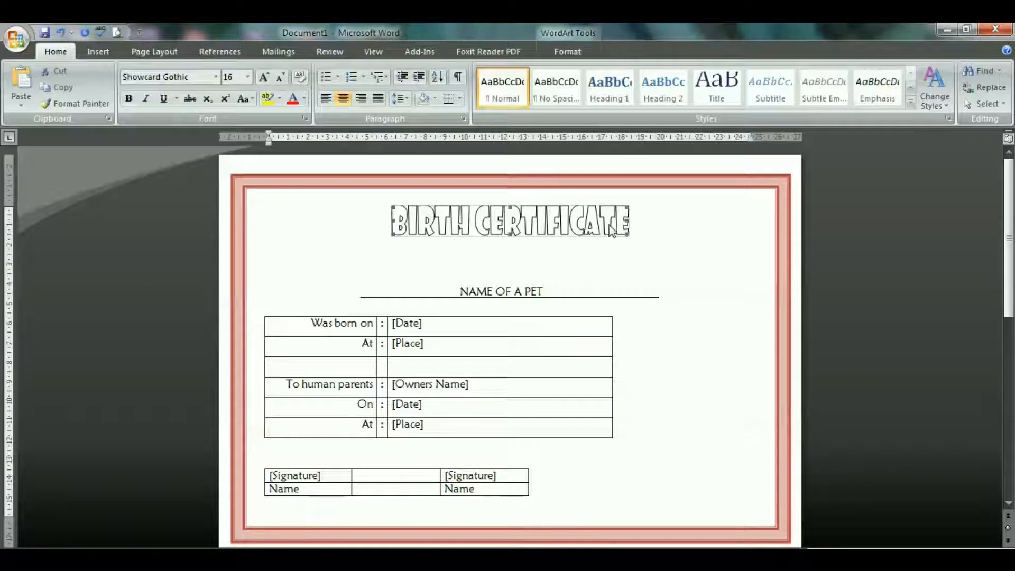
pyautogui.moveTo(630, 234); pyautogui.dragTo(684, 231)
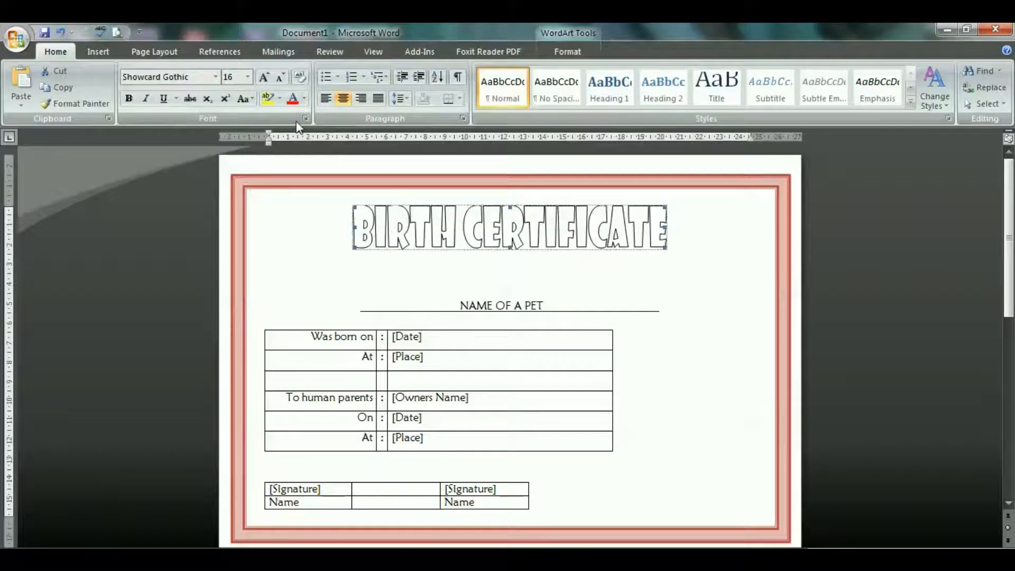
# Step: Remove all borders from the whole details table
pyautogui.click(261, 324)
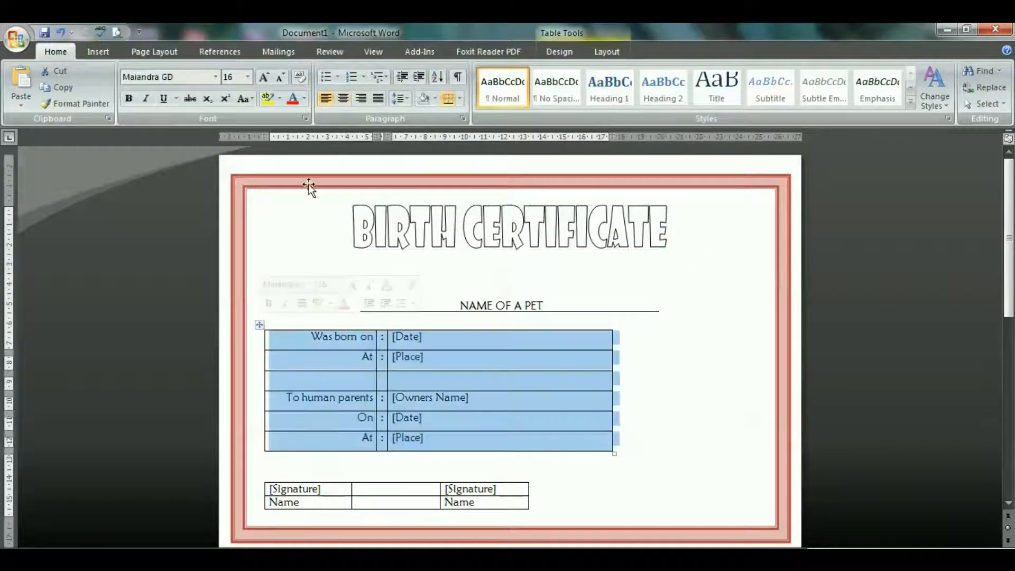
pyautogui.click(459, 98)
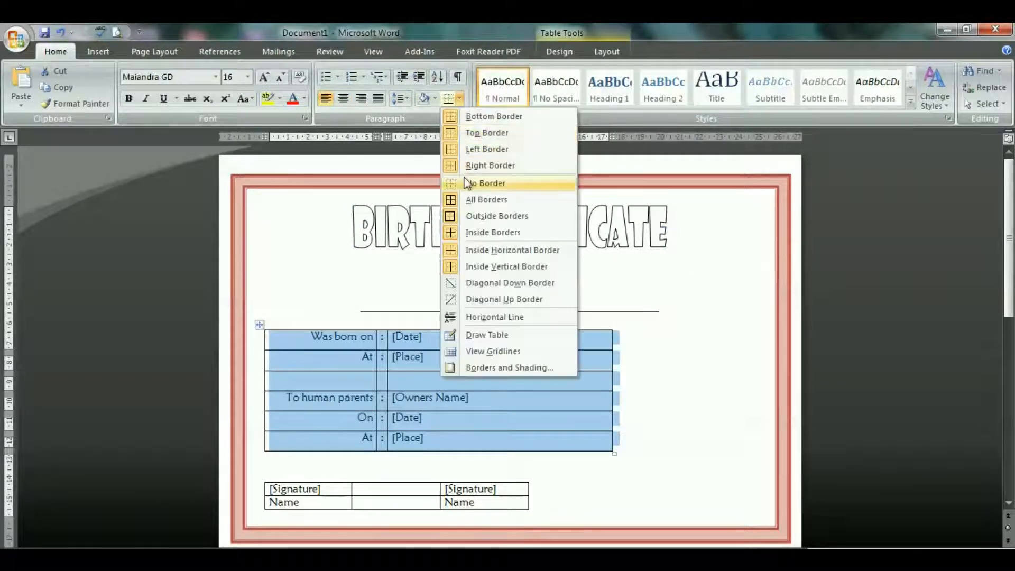
pyautogui.click(486, 183)
# Step: Add a bottom border to the [Date] cell in the "Was born on" row
pyautogui.scroll(-2, 463, 322)
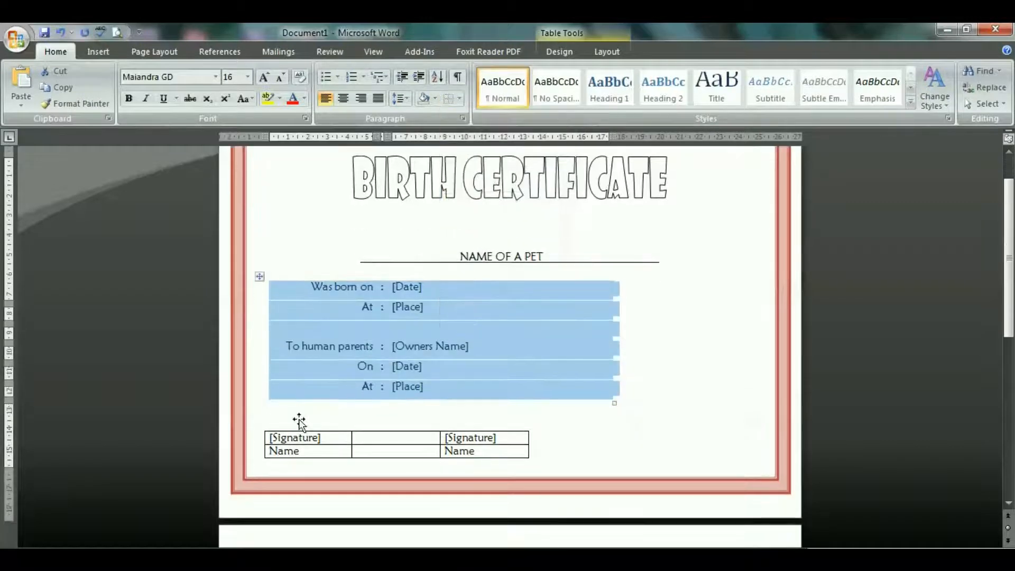
pyautogui.click(346, 289)
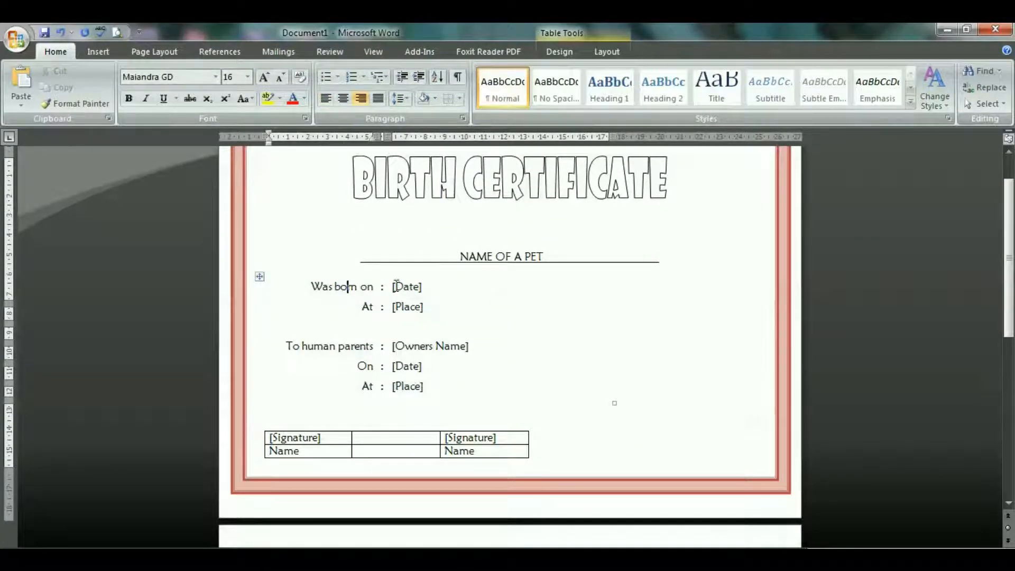
pyautogui.moveTo(394, 286); pyautogui.dragTo(452, 284)
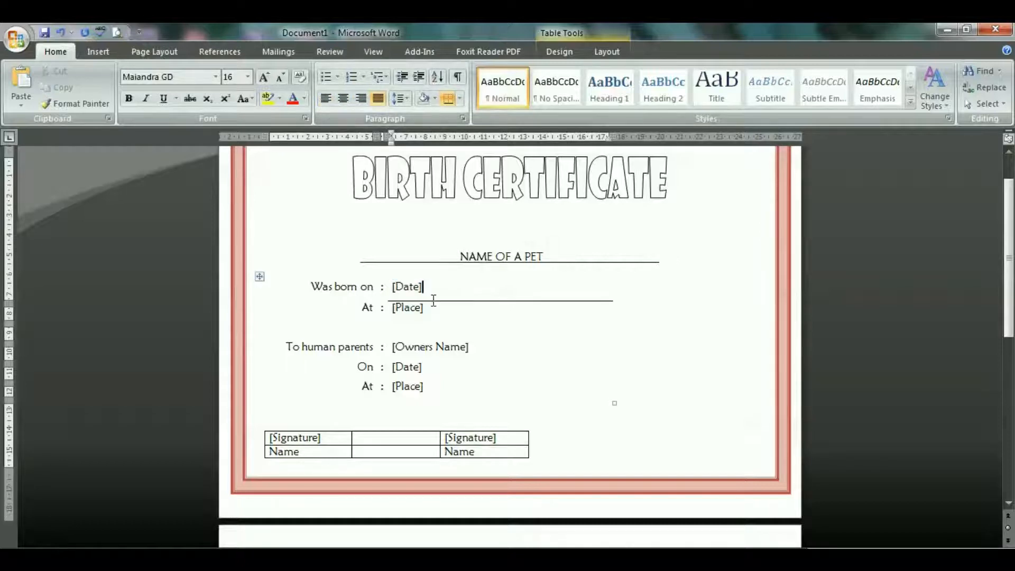
# Step: Add bottom borders to the remaining fill-in cells of the details table: [Place], [Owners Name], [Date] and the last [Place]
pyautogui.click(432, 309)
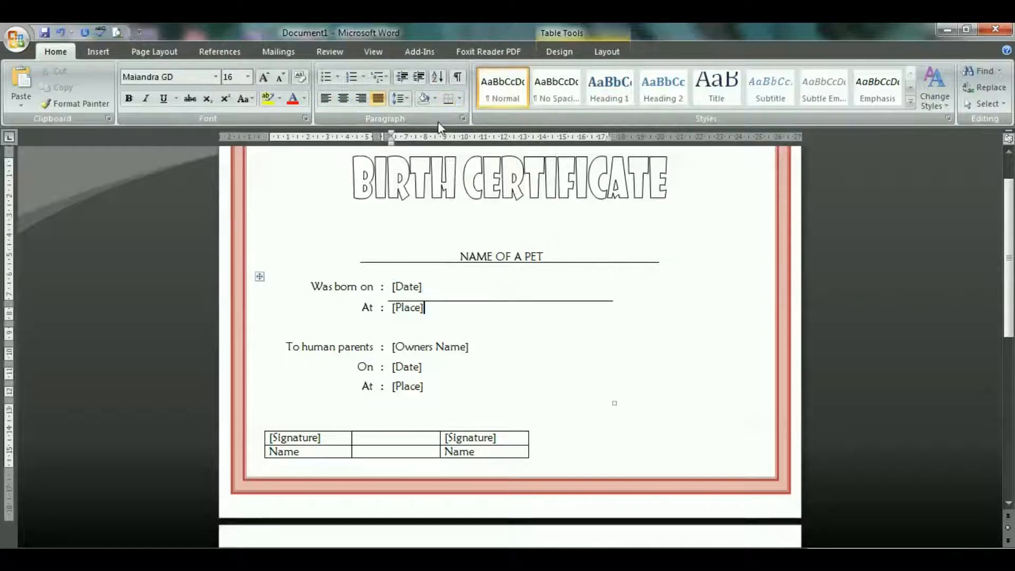
pyautogui.click(449, 99)
pyautogui.click(446, 346)
pyautogui.click(449, 99)
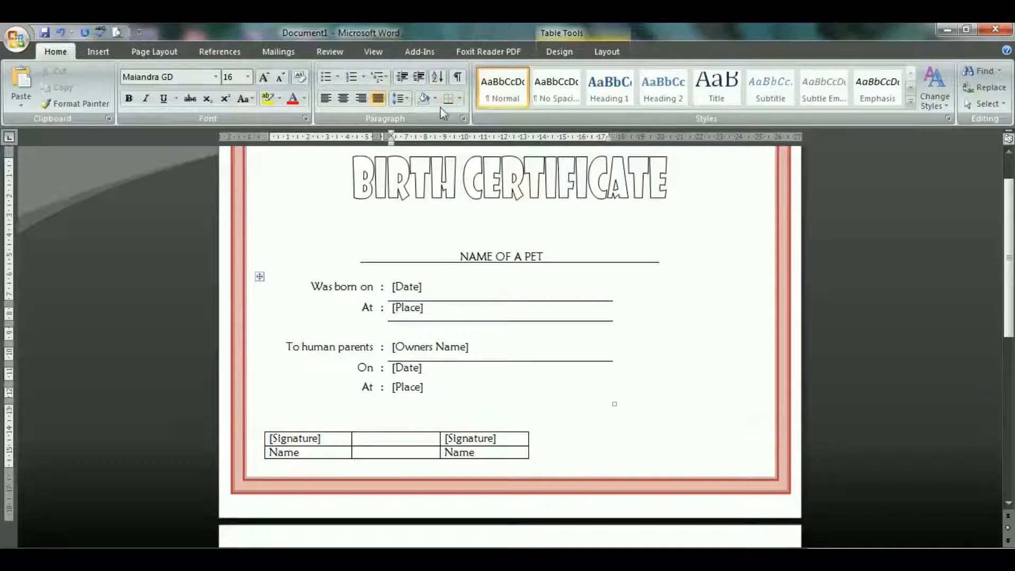
pyautogui.click(463, 363)
pyautogui.click(448, 98)
pyautogui.click(447, 104)
# Step: Set the line spacing of the whole details table to 1.0
pyautogui.click(259, 277)
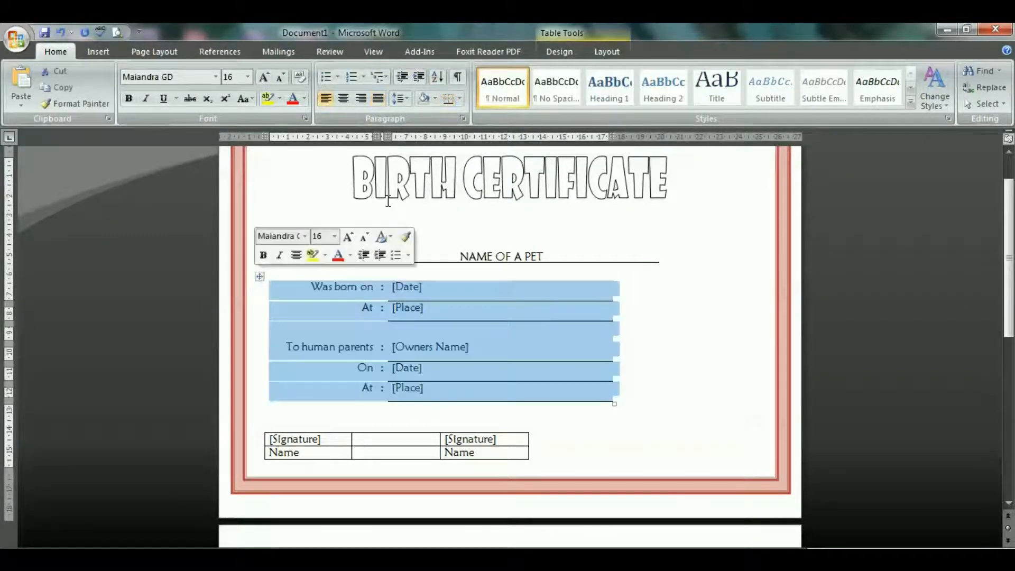
pyautogui.click(400, 99)
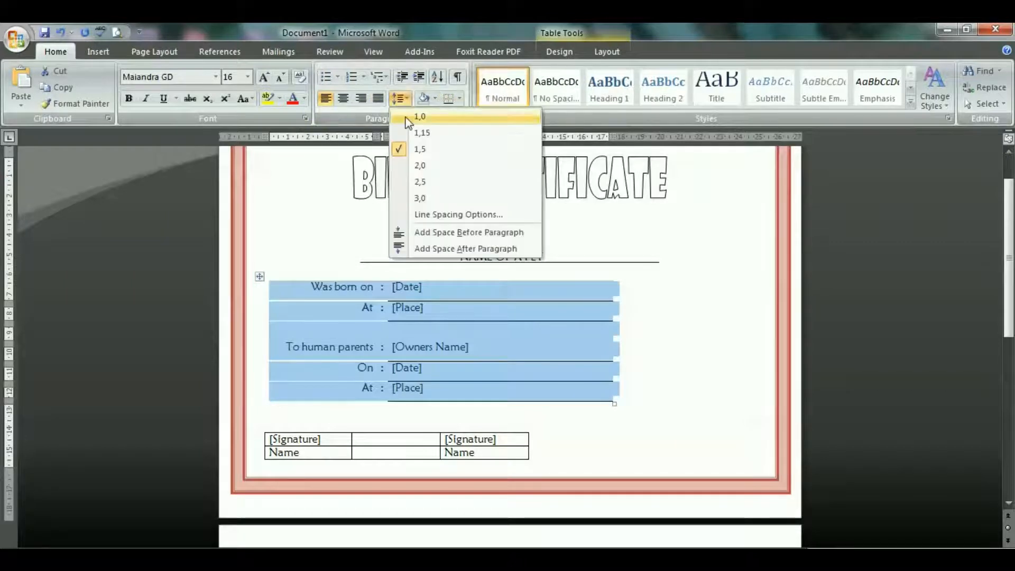
pyautogui.click(413, 118)
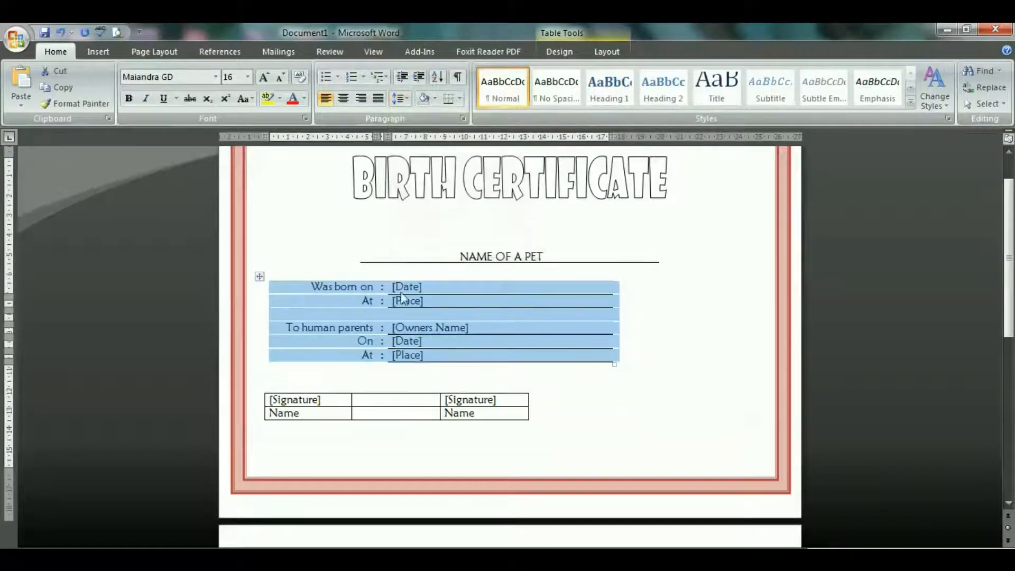
# Step: Insert a blank line above the label, colon and [Place] in the "At" row beneath "Was born on"
pyautogui.click(363, 301)
pyautogui.press('Return')
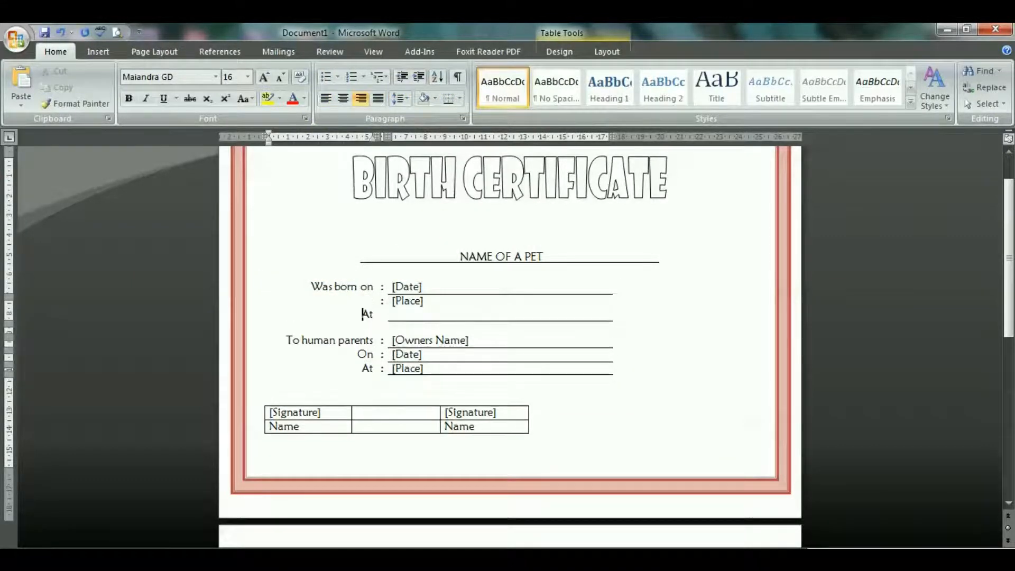
pyautogui.click(367, 302)
pyautogui.press('Right')
pyautogui.press('Right')
pyautogui.press('Return')
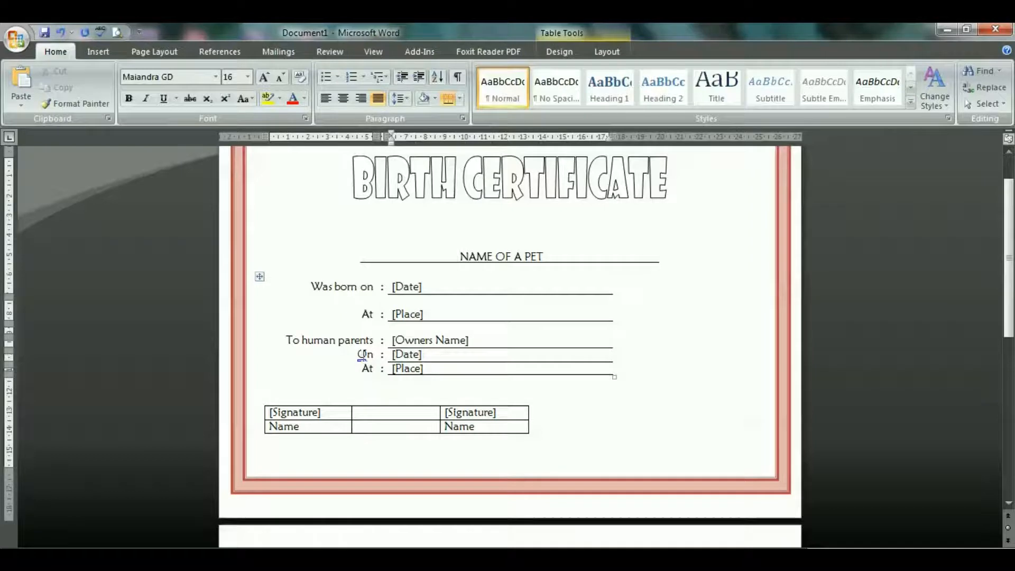
# Step: Insert a blank line above the label, colon and [Date] in the "On" row
pyautogui.click(359, 355)
pyautogui.press('Return')
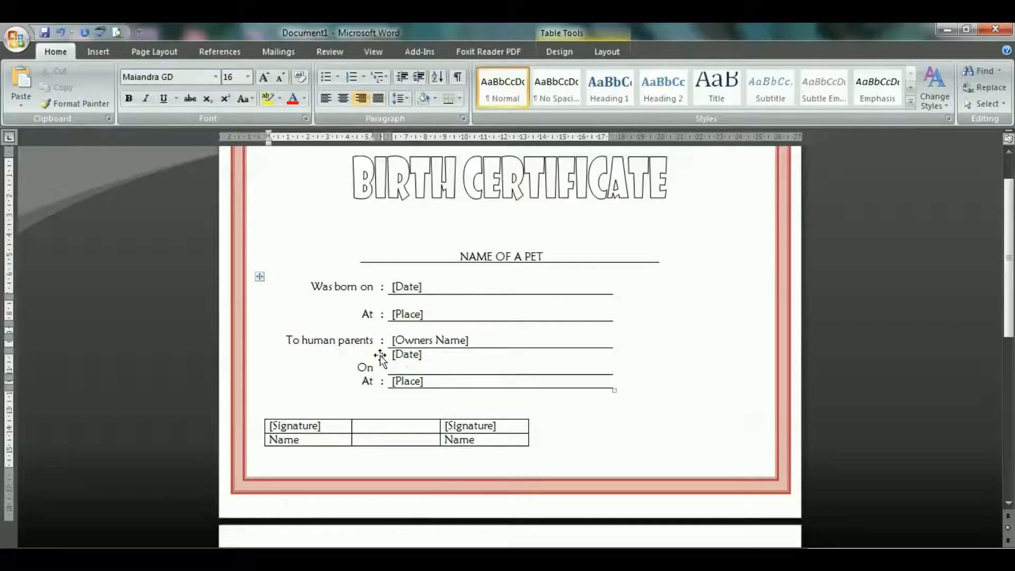
pyautogui.click(380, 356)
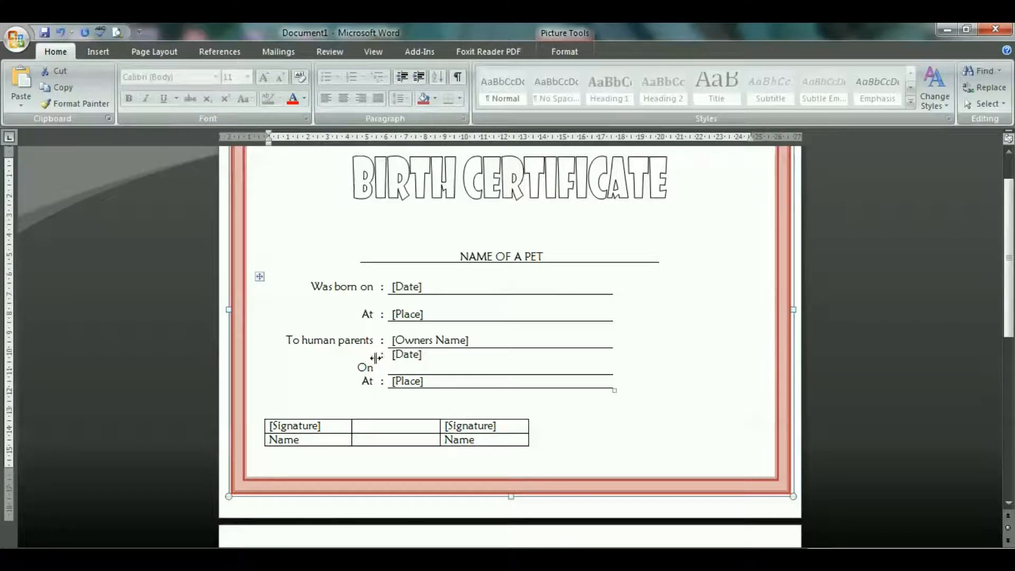
pyautogui.click(376, 358)
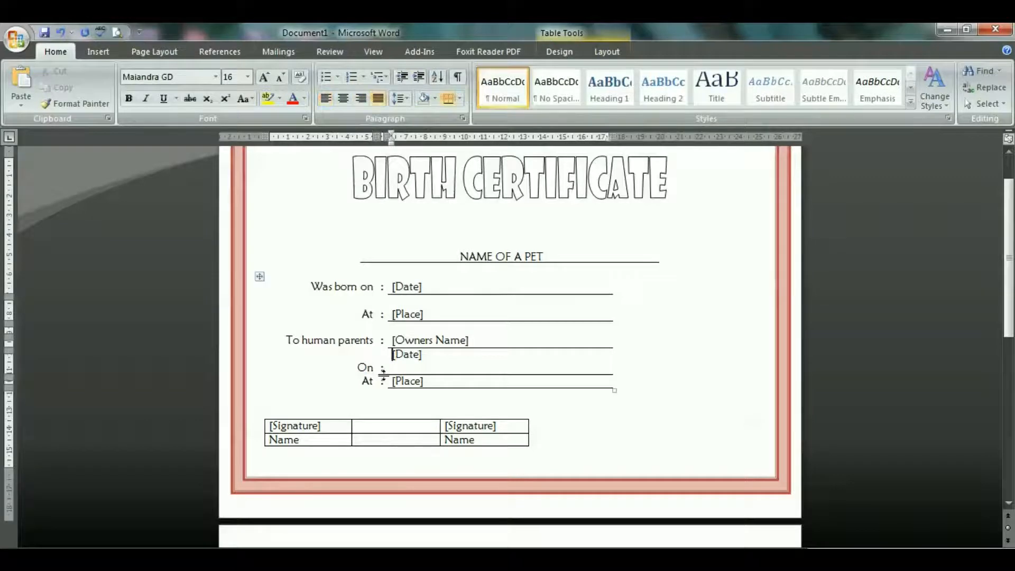
pyautogui.press('Return')
# Step: Insert a blank line above the label, colon and [Place] in the last "At" row of the details table
pyautogui.click(369, 381)
pyautogui.press('Return')
pyautogui.press('Right')
pyautogui.press('Right')
pyautogui.press('Right')
pyautogui.press('Return')
pyautogui.press('Right')
pyautogui.press('Right')
pyautogui.press('Return')
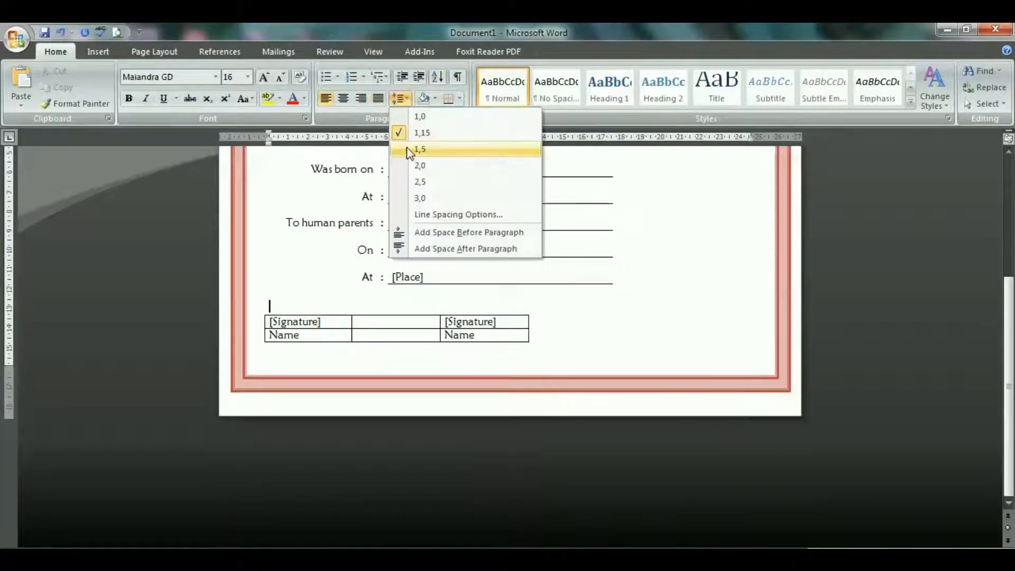
# Step: Set the line spacing of the blank paragraph between the details table and the signature table to 2.0
pyautogui.click(419, 149)
pyautogui.scroll(1, 447, 291)
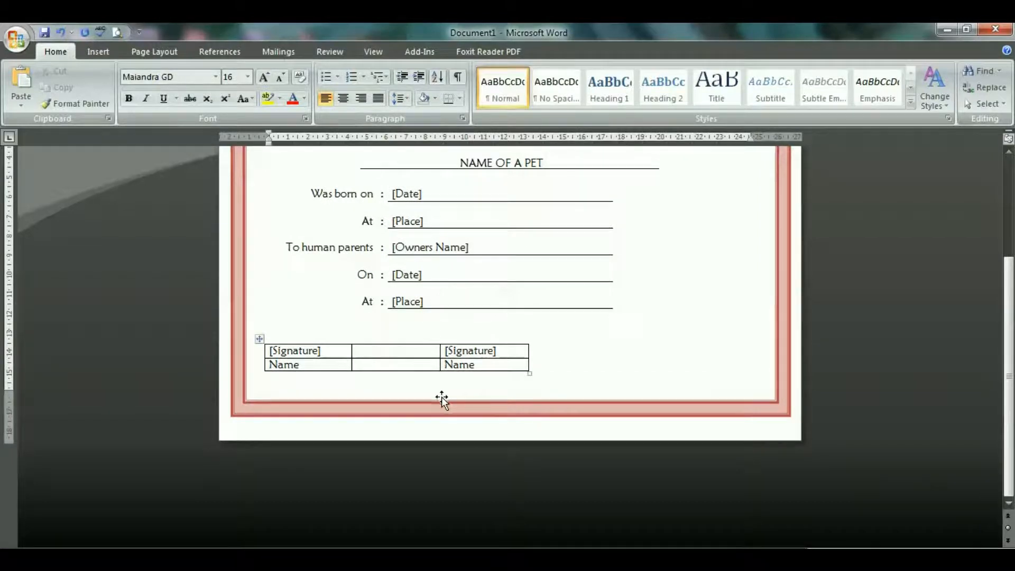
pyautogui.scroll(3, 434, 396)
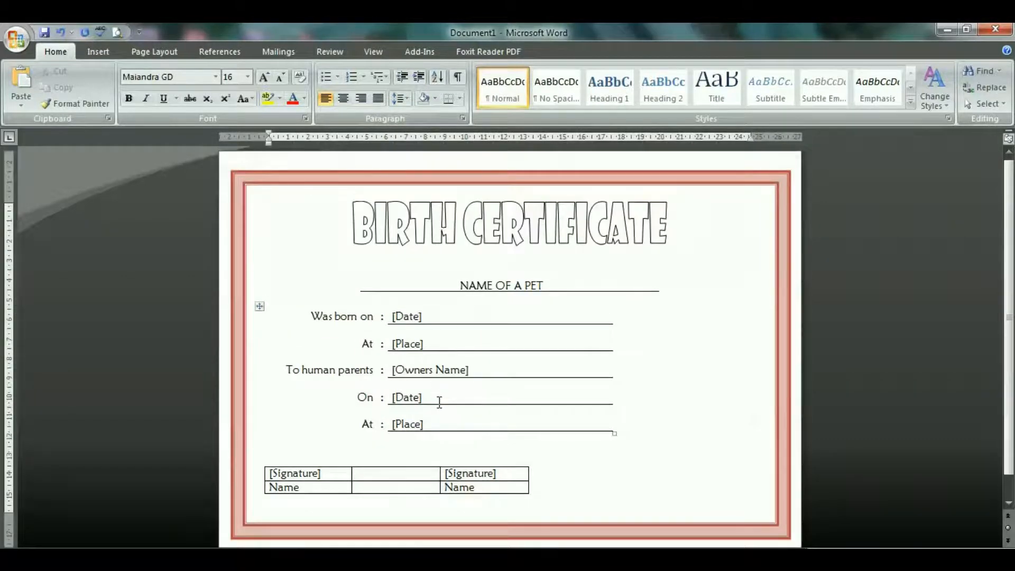
pyautogui.click(401, 98)
pyautogui.click(422, 167)
pyautogui.scroll(-1, 421, 196)
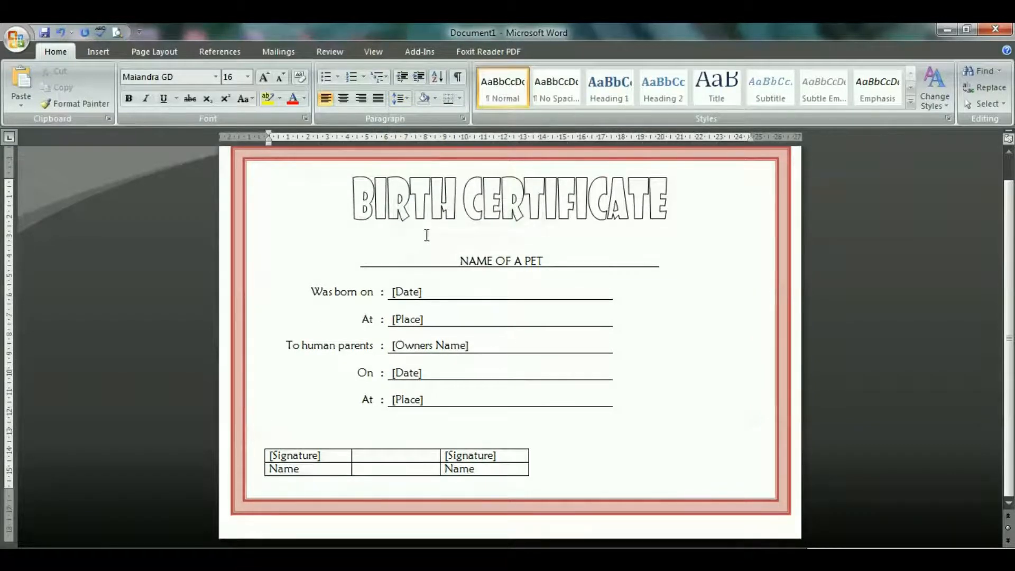
# Step: Remove all borders from the whole signature table
pyautogui.click(260, 445)
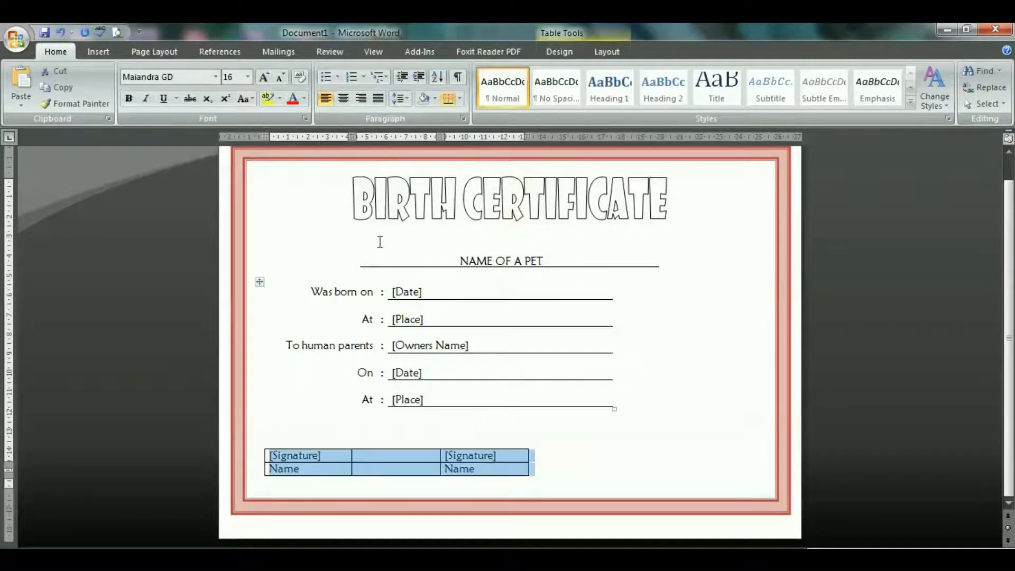
pyautogui.click(460, 98)
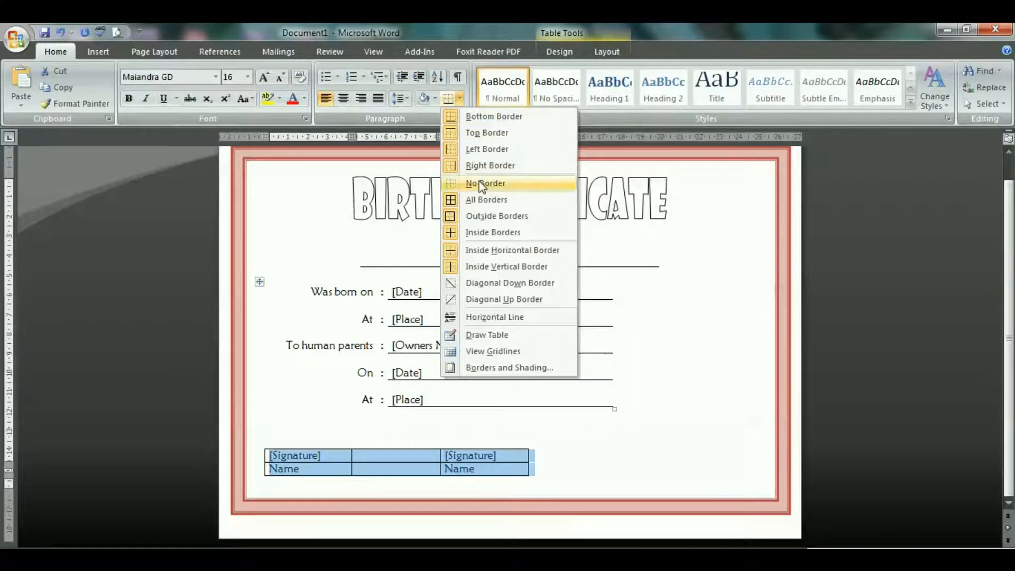